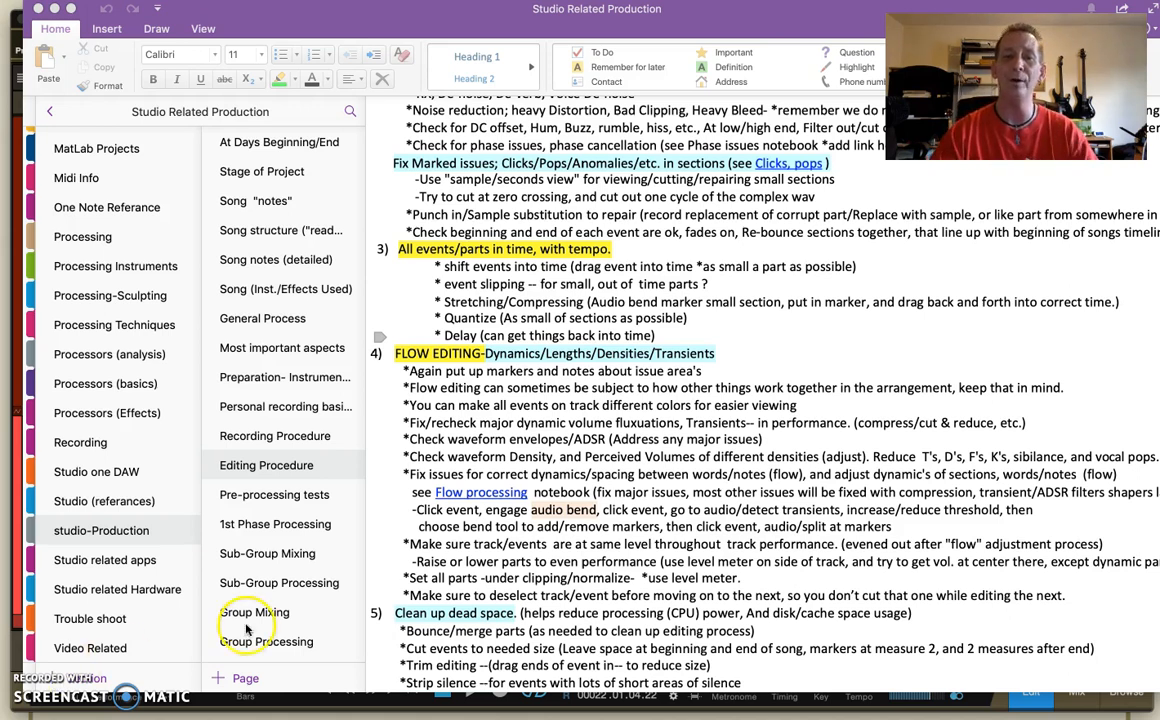
Switch to Studio One and examine the kick transient at the Drag audio marker on the drums track
{"action": "left_click", "coordinate": [483, 320]}
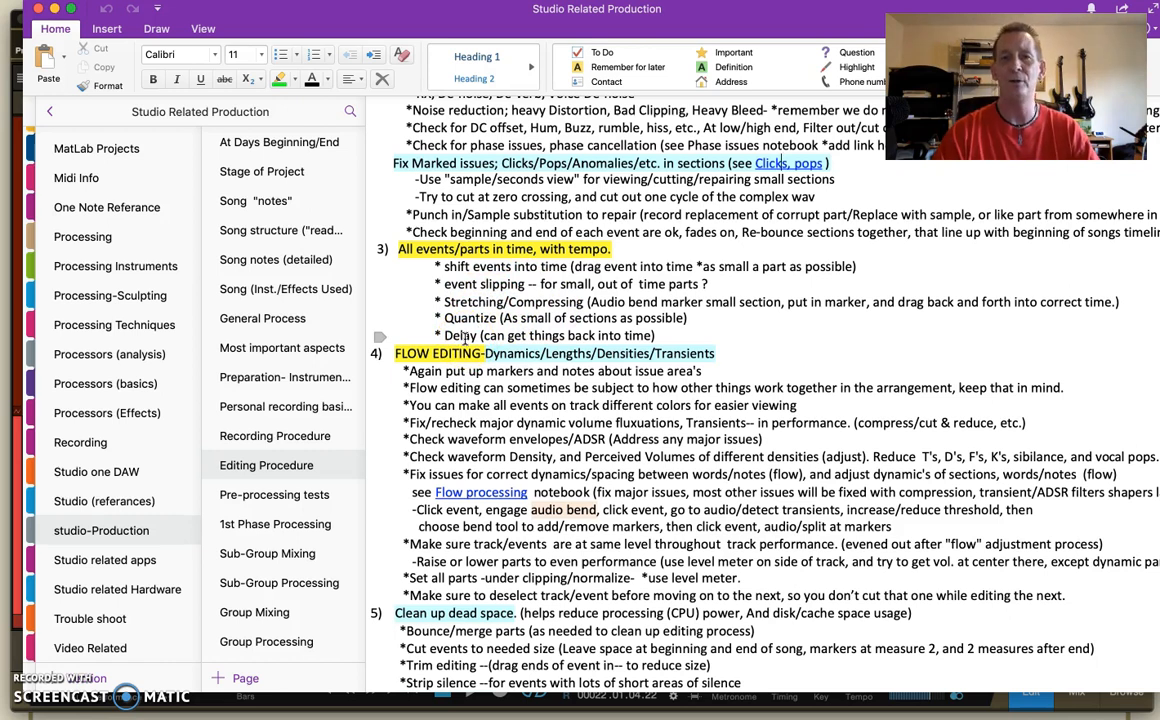
{"action": "left_click", "coordinate": [18, 100]}
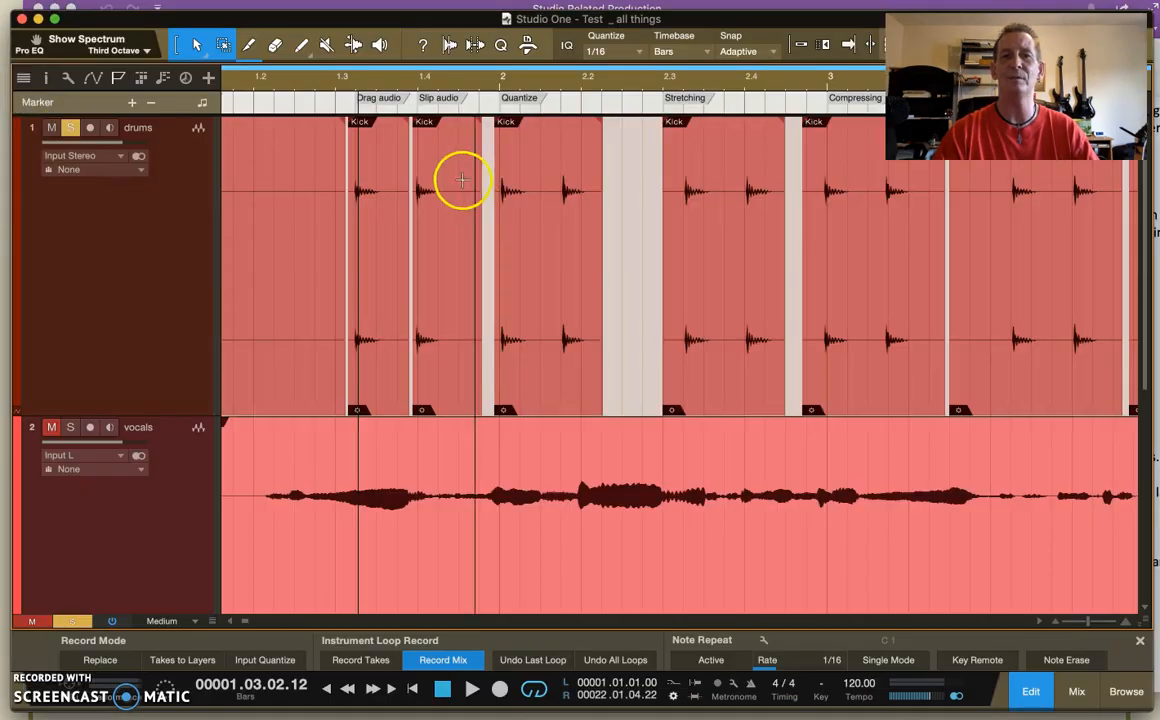
{"action": "left_click_drag", "start_coordinate": [348, 85], "coordinate": [401, 133]}
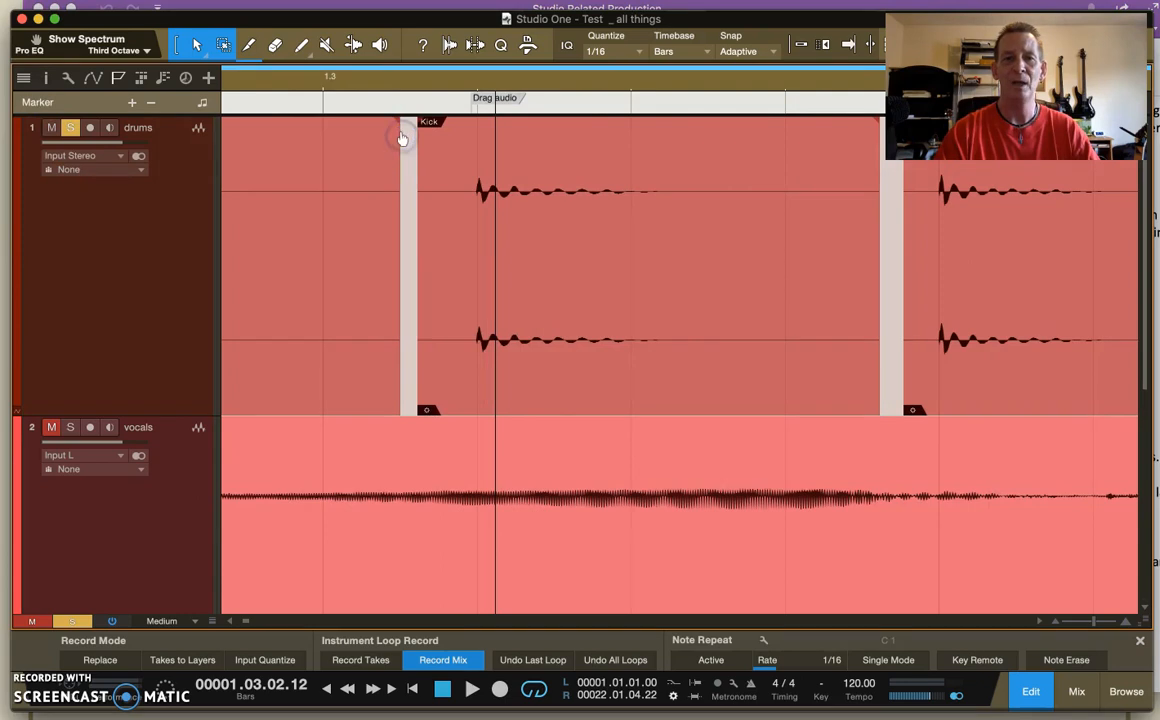
{"action": "left_click_drag", "start_coordinate": [482, 98], "coordinate": [481, 110]}
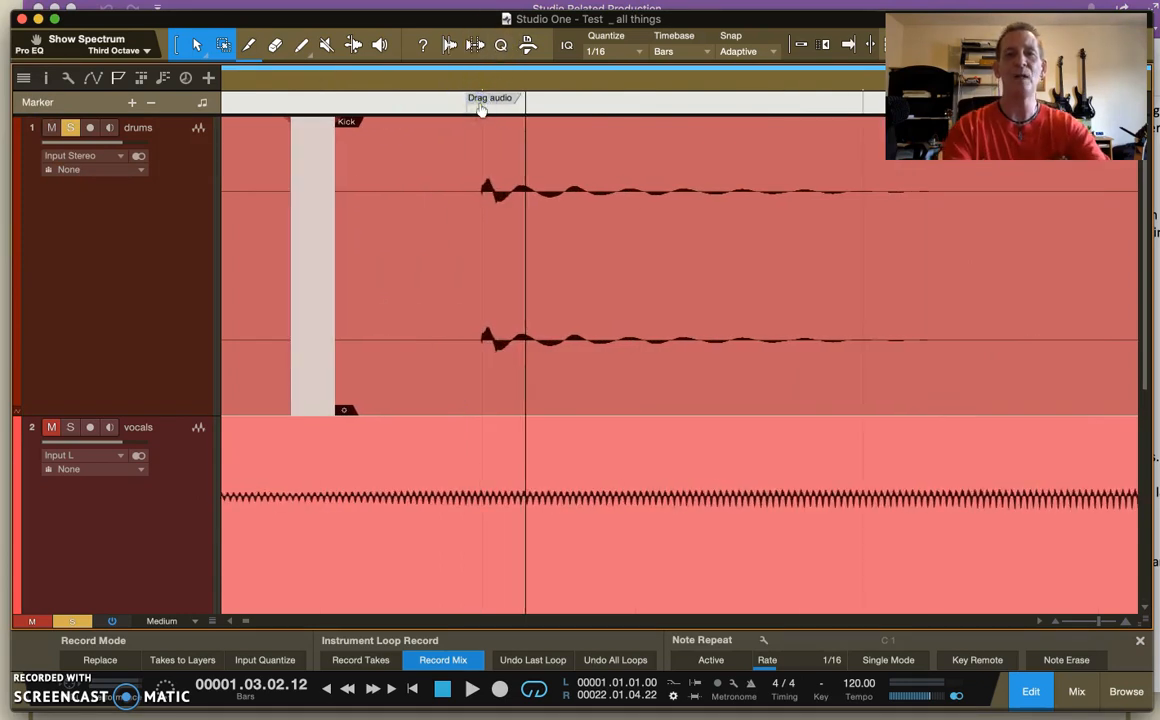
{"action": "left_click", "coordinate": [481, 108]}
{"action": "left_click", "coordinate": [495, 228]}
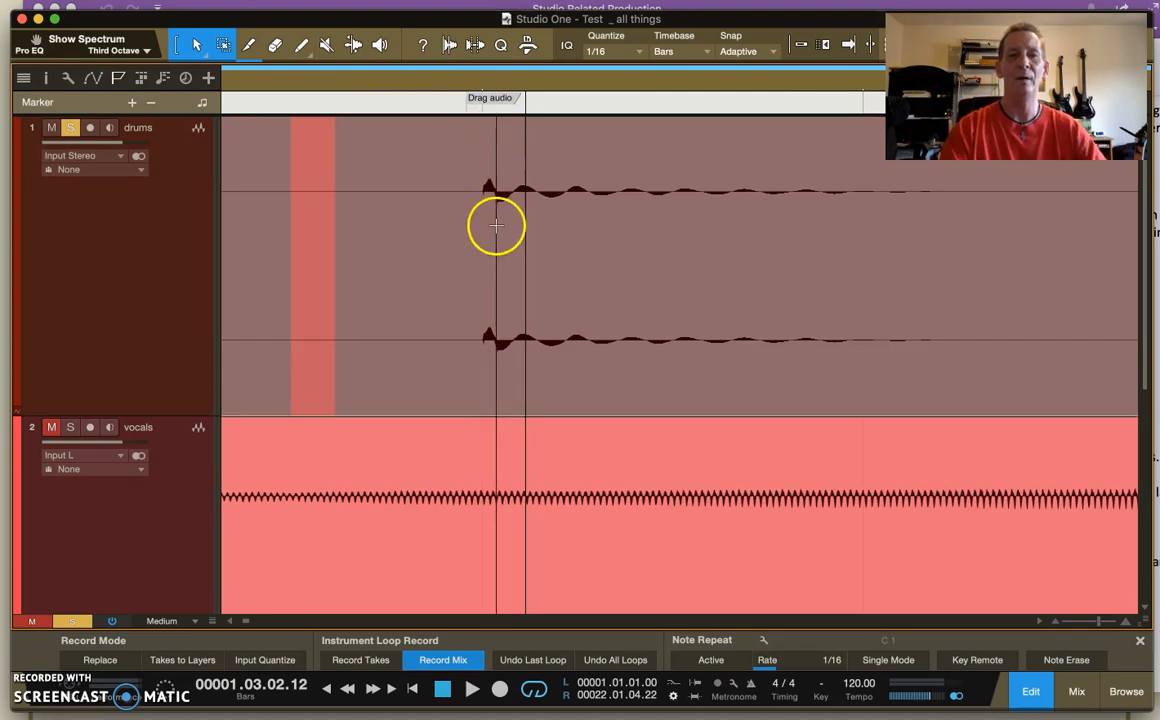
{"action": "left_click_drag", "start_coordinate": [521, 82], "coordinate": [528, 57]}
{"action": "left_click", "coordinate": [597, 364]}
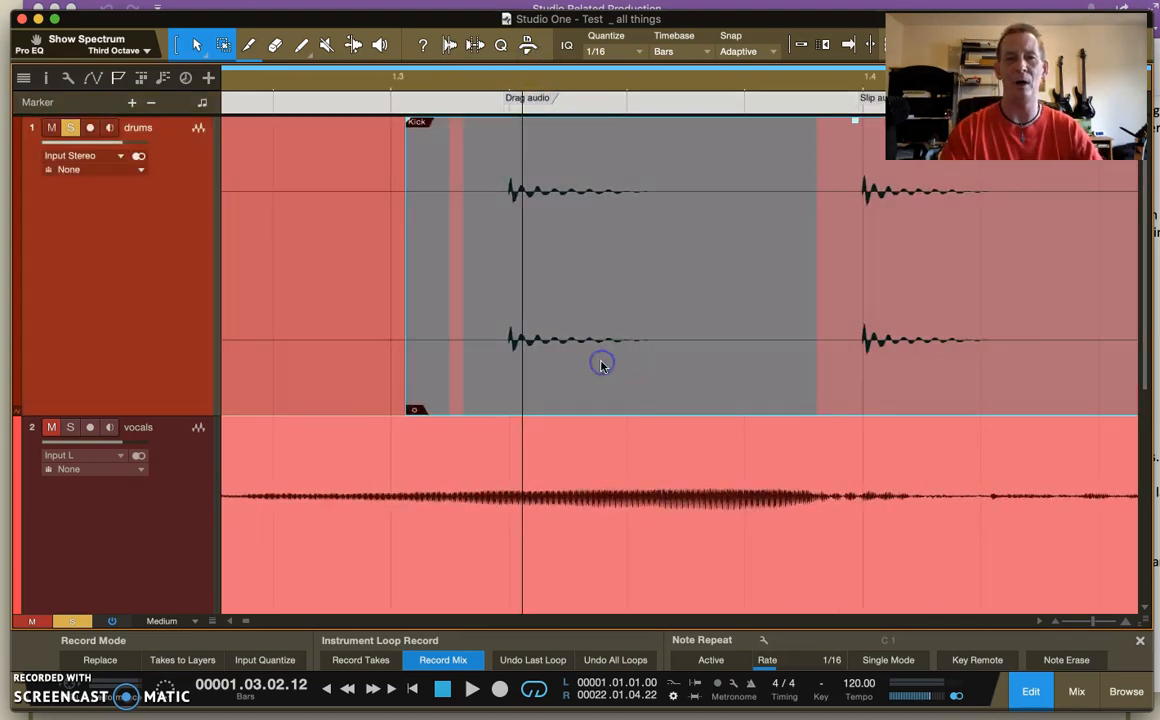
{"action": "left_click_drag", "start_coordinate": [600, 366], "coordinate": [603, 362]}
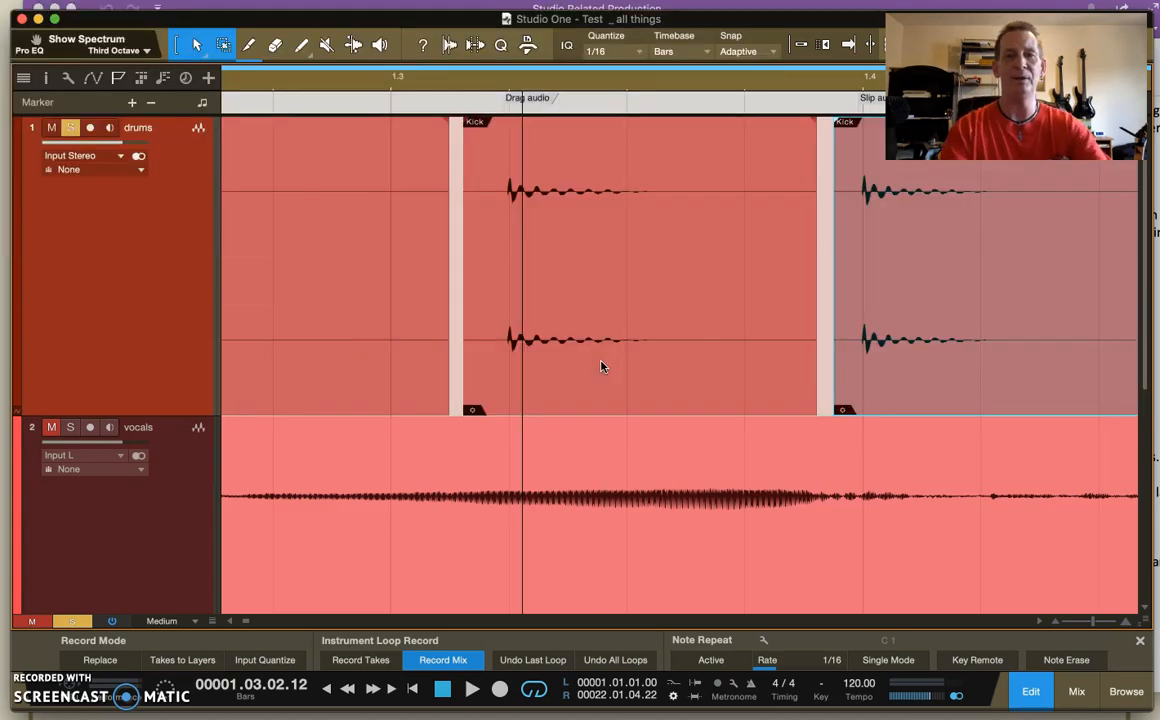
Nudge the Kick event at the Drag audio marker later than the beat and place the playhead at 1.03.01.99
{"action": "left_click", "coordinate": [545, 165]}
{"action": "left_click_drag", "start_coordinate": [507, 85], "coordinate": [509, 97]}
{"action": "key", "text": "Right"}
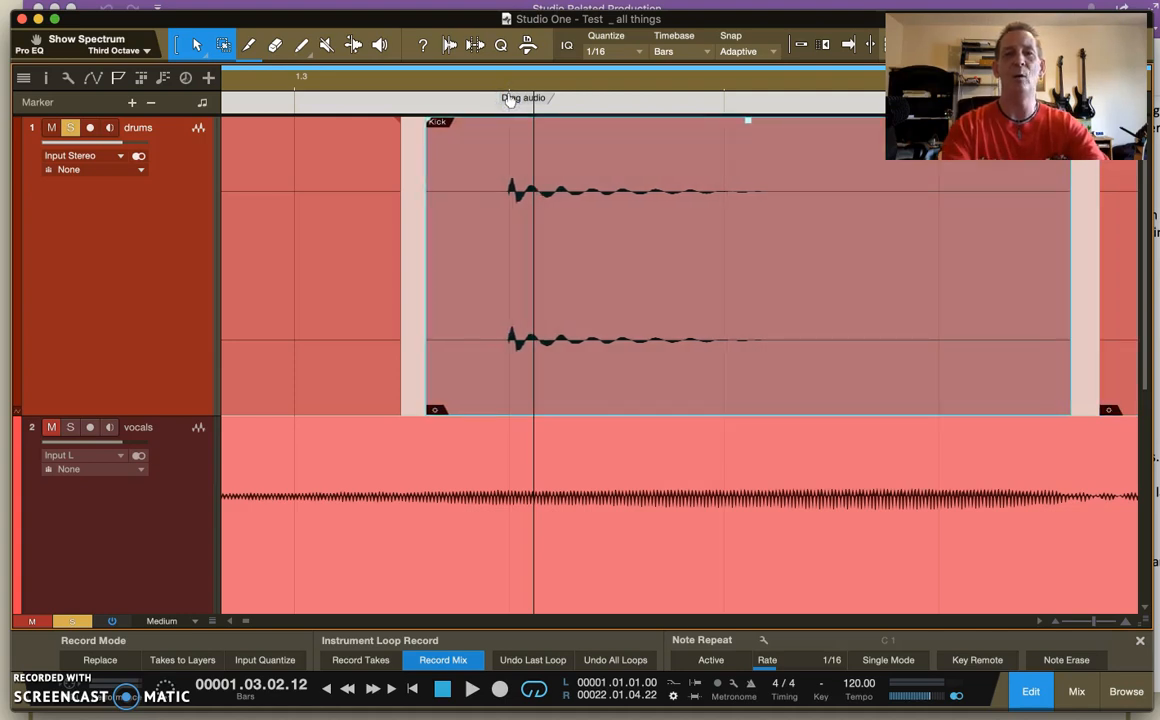
{"action": "key", "text": "alt+Right"}
{"action": "mouse_move", "coordinate": [508, 100]}
{"action": "left_mouse_down"}
{"action": "mouse_move", "coordinate": [500, 93]}
{"action": "mouse_move", "coordinate": [518, 107]}
{"action": "mouse_move", "coordinate": [526, 92]}
{"action": "left_mouse_up"}
{"action": "left_click", "coordinate": [526, 92]}
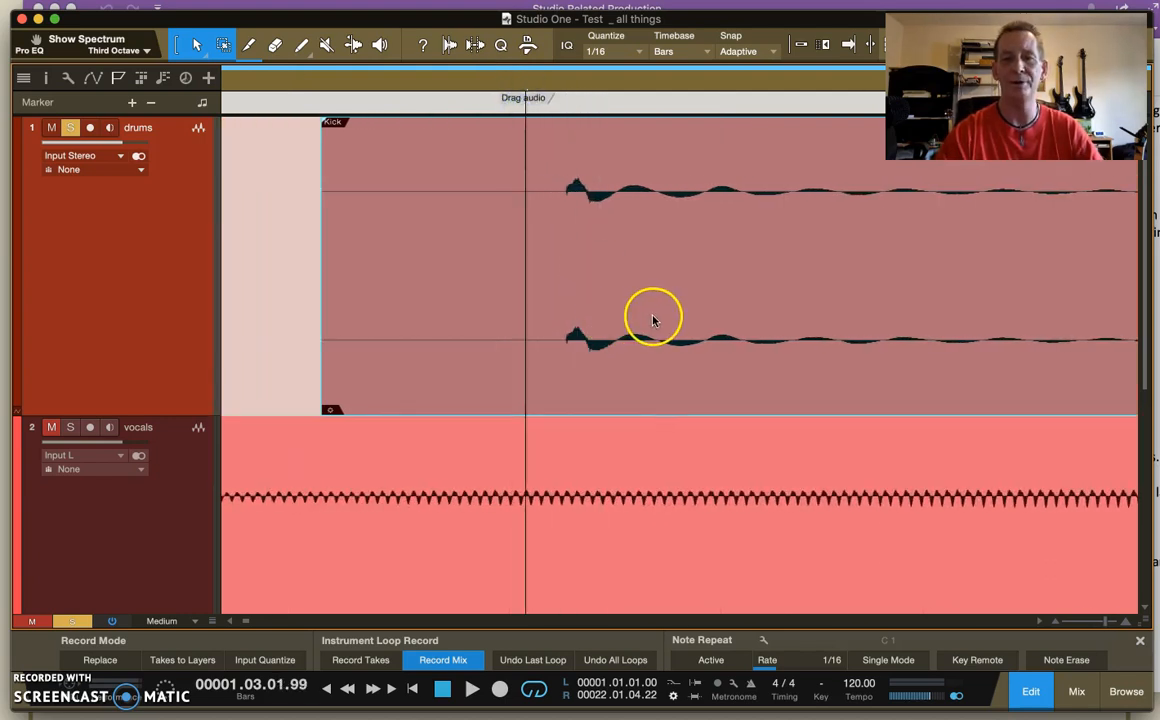
Move the Kick event earlier and fine-adjust it until the start of its transient meets the playhead
{"action": "left_click_drag", "start_coordinate": [661, 317], "coordinate": [611, 317]}
{"action": "mouse_move", "coordinate": [524, 190]}
{"action": "left_mouse_down"}
{"action": "mouse_move", "coordinate": [551, 160]}
{"action": "mouse_move", "coordinate": [525, 183]}
{"action": "left_mouse_up"}
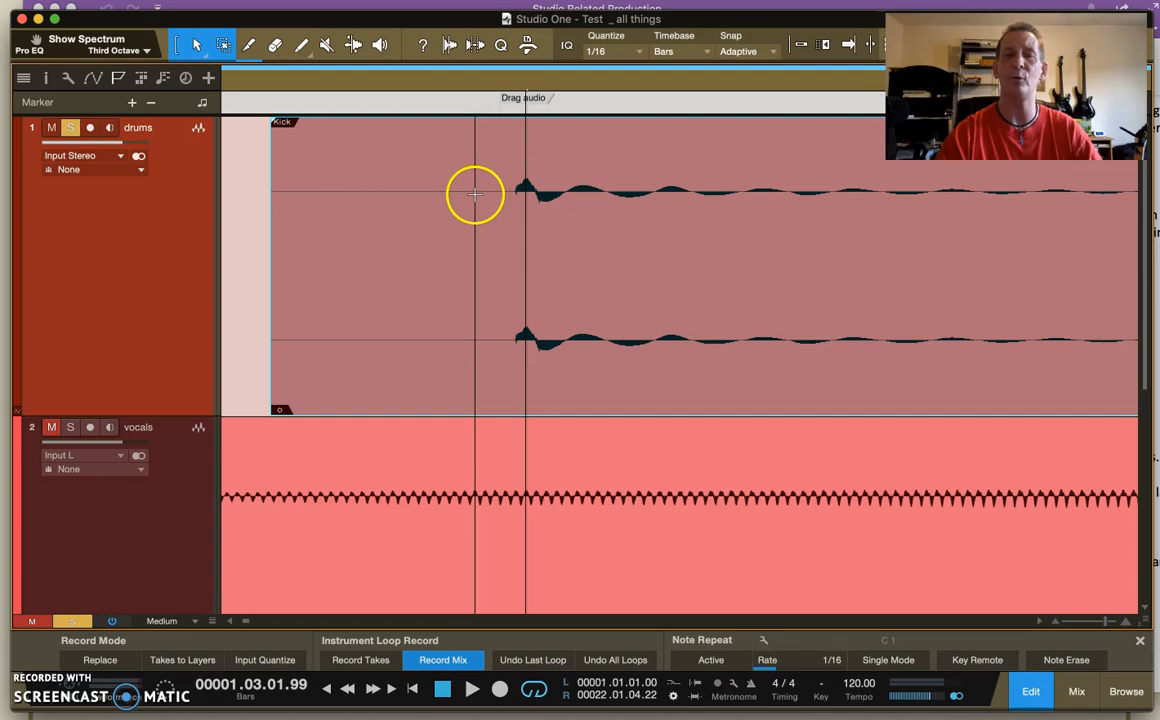
{"action": "mouse_move", "coordinate": [476, 193]}
{"action": "left_mouse_down"}
{"action": "mouse_move", "coordinate": [536, 176]}
{"action": "mouse_move", "coordinate": [527, 183]}
{"action": "mouse_move", "coordinate": [531, 98]}
{"action": "mouse_move", "coordinate": [541, 259]}
{"action": "mouse_move", "coordinate": [538, 106]}
{"action": "mouse_move", "coordinate": [525, 84]}
{"action": "left_mouse_up"}
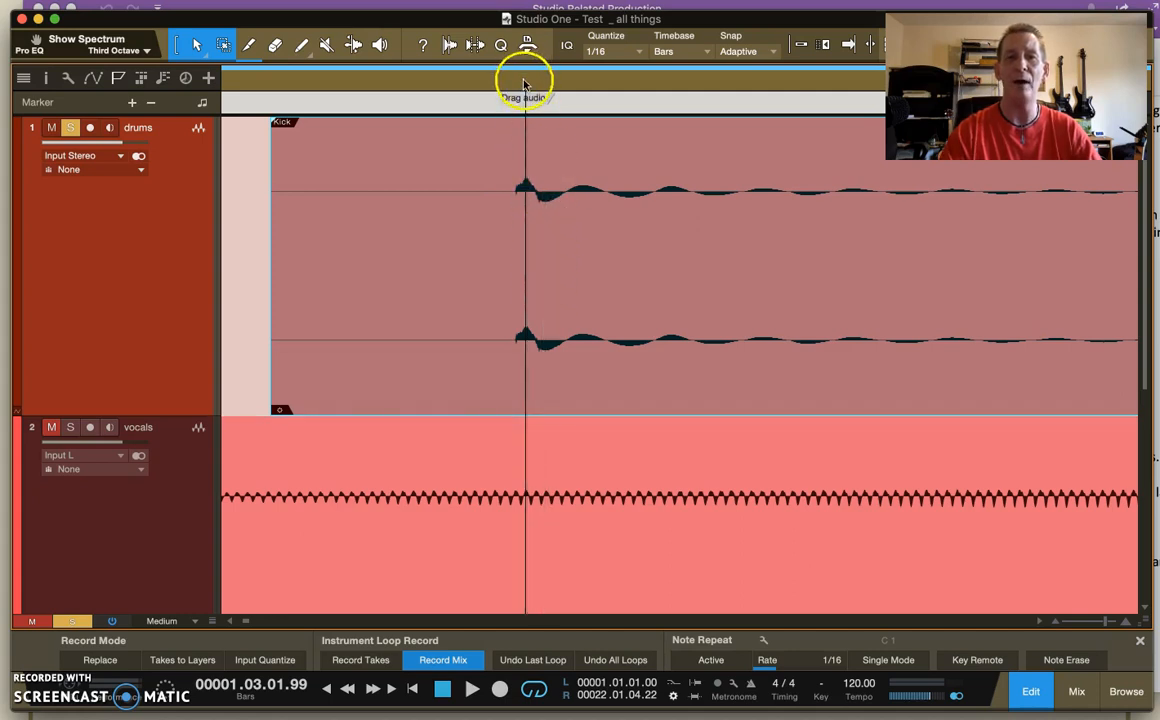
{"action": "left_click_drag", "start_coordinate": [567, 313], "coordinate": [590, 316]}
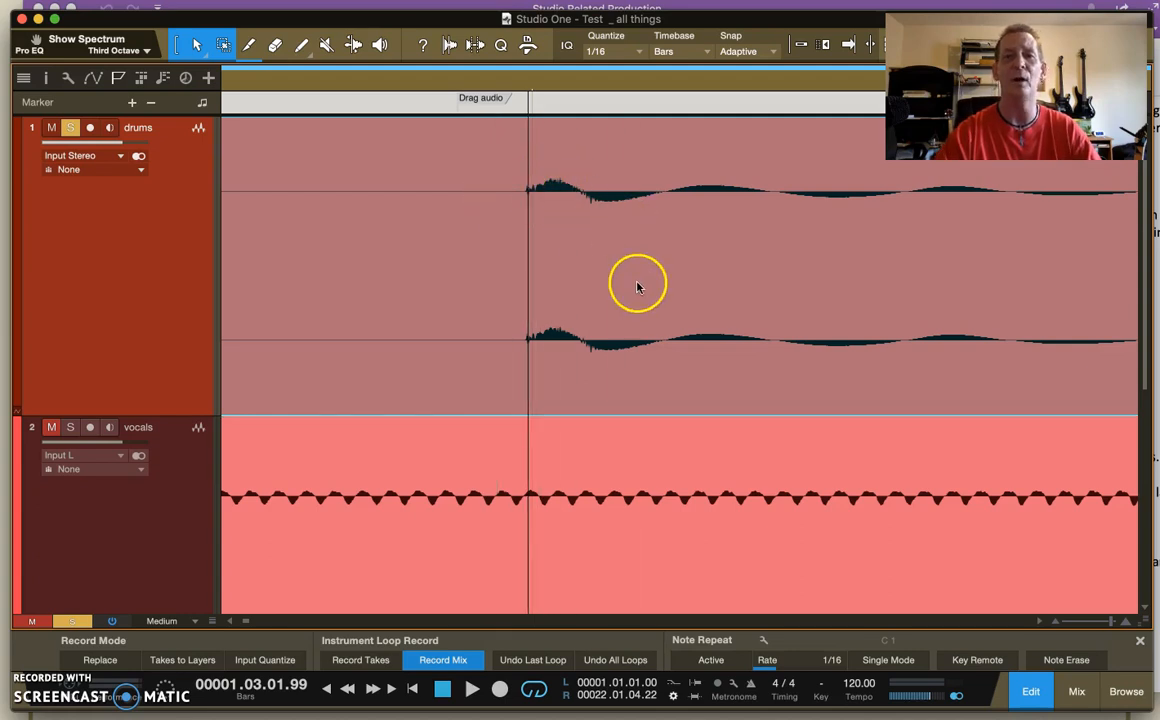
Shift the Kick event slightly earlier so the peak of its transient sits on the playhead
{"action": "left_click_drag", "start_coordinate": [640, 293], "coordinate": [619, 296]}
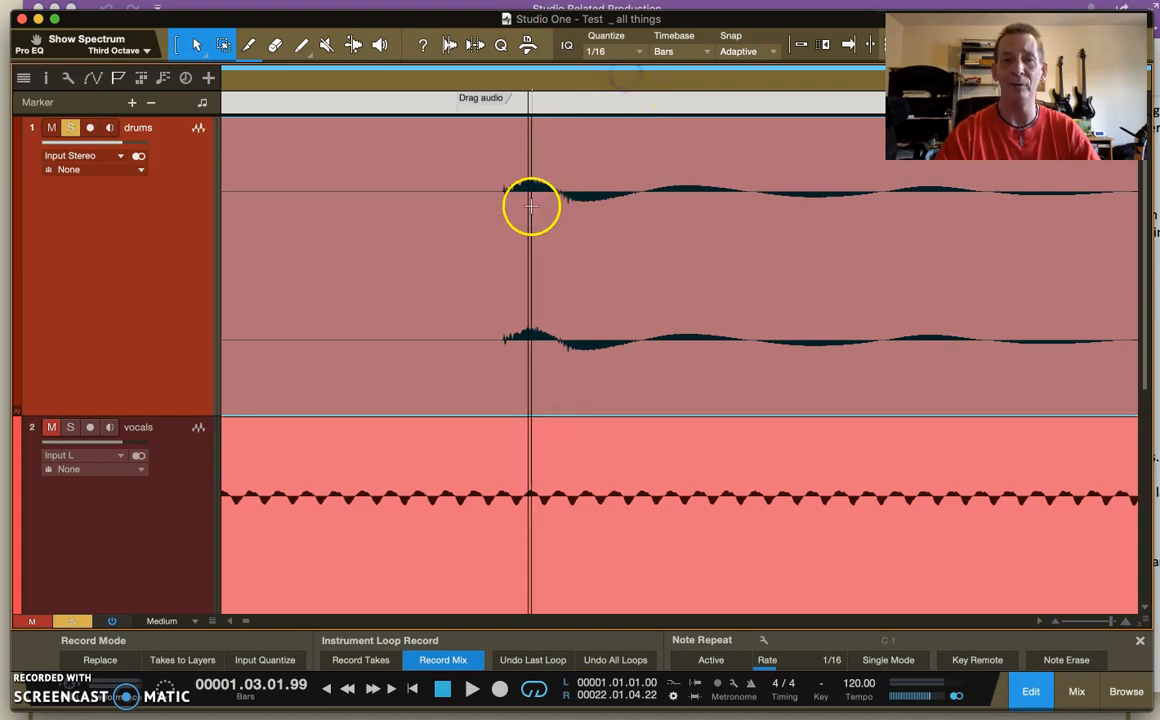
{"action": "mouse_move", "coordinate": [528, 91]}
{"action": "left_mouse_down"}
{"action": "mouse_move", "coordinate": [529, 133]}
{"action": "mouse_move", "coordinate": [528, 114]}
{"action": "left_mouse_up"}
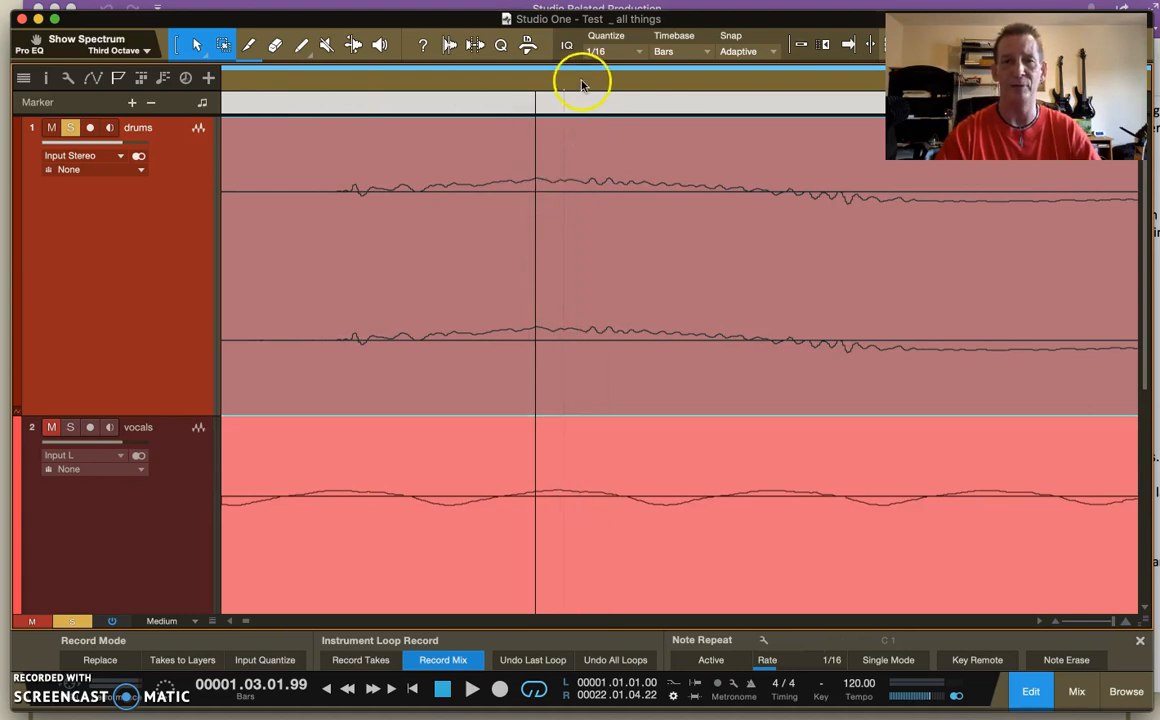
{"action": "left_click_drag", "start_coordinate": [582, 87], "coordinate": [578, 54]}
{"action": "left_click_drag", "start_coordinate": [631, 287], "coordinate": [635, 287]}
{"action": "left_click_drag", "start_coordinate": [627, 104], "coordinate": [664, 62]}
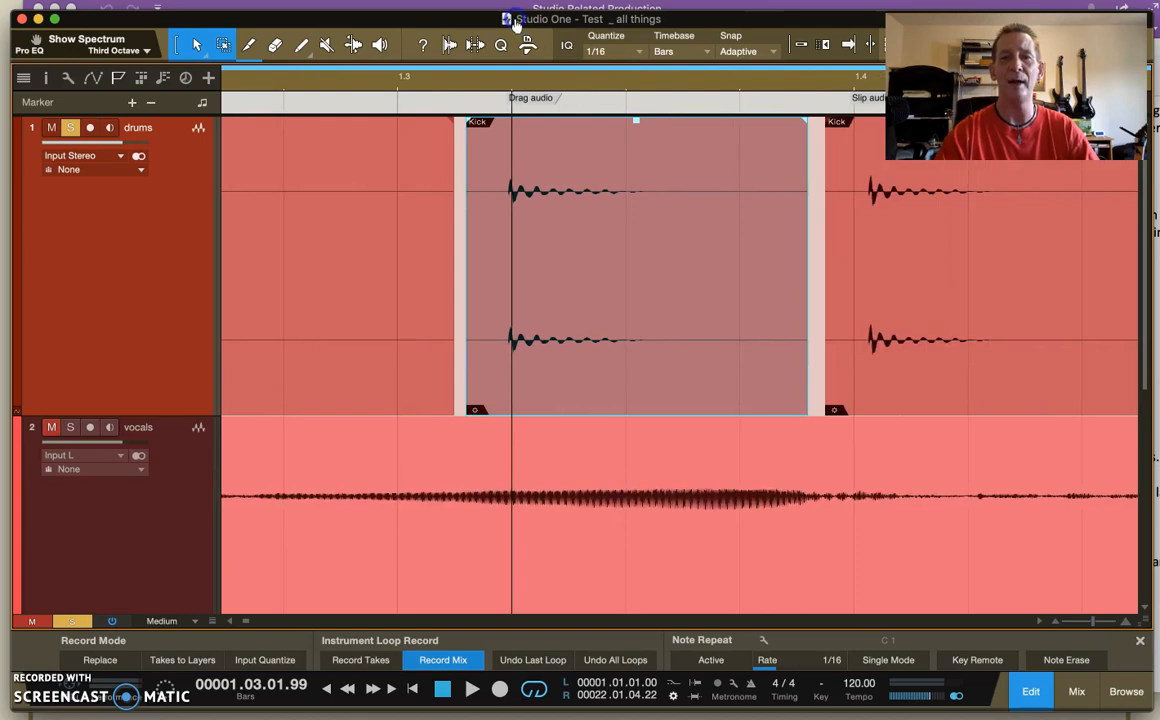
{"action": "left_click", "coordinate": [799, 45]}
{"action": "left_click", "coordinate": [852, 47]}
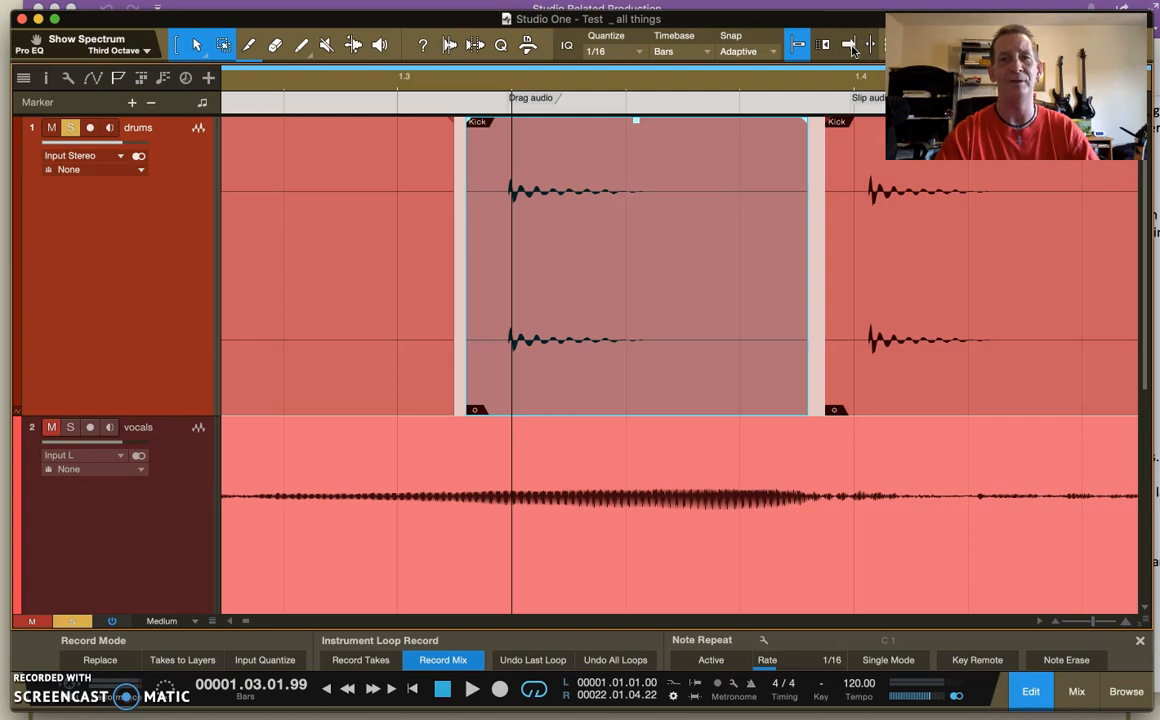
{"action": "left_click", "coordinate": [799, 46]}
Trim the start of the Kick event at the Slip audio marker and slip its audio earlier so the hit lands on beat 1.4
{"action": "left_click", "coordinate": [751, 329]}
{"action": "scroll", "coordinate": [751, 329], "scroll_direction": "right", "scroll_amount": 5}
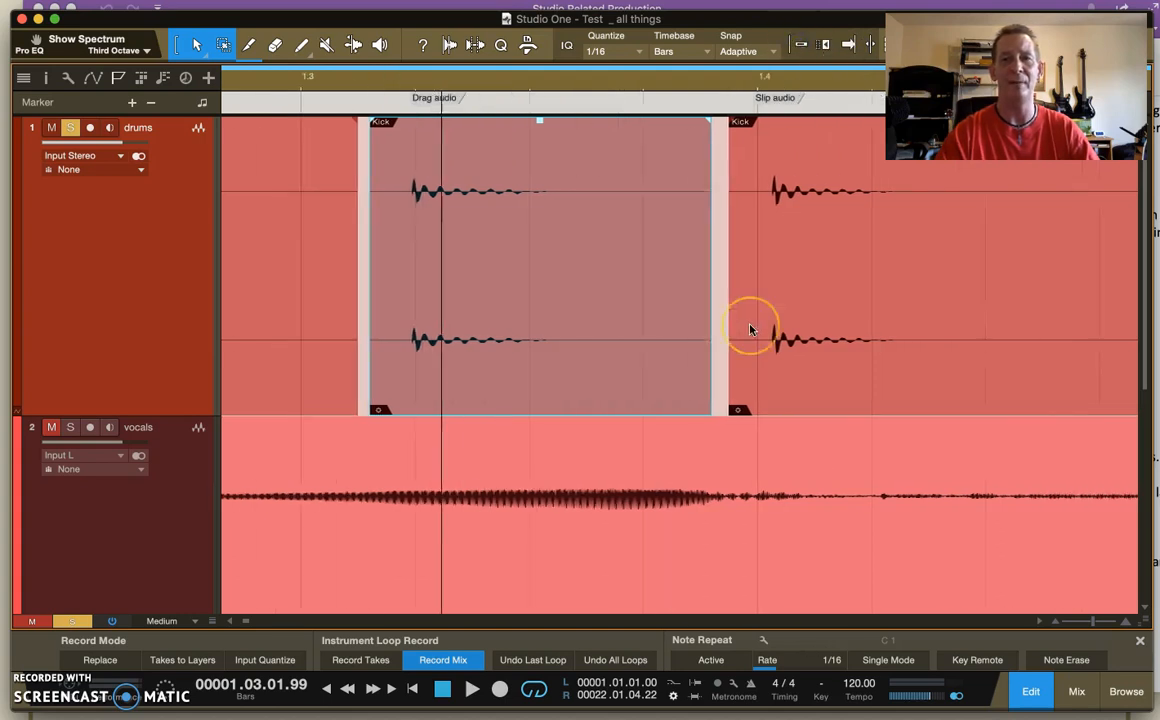
{"action": "left_click", "coordinate": [560, 117]}
{"action": "left_click_drag", "start_coordinate": [498, 74], "coordinate": [548, 80]}
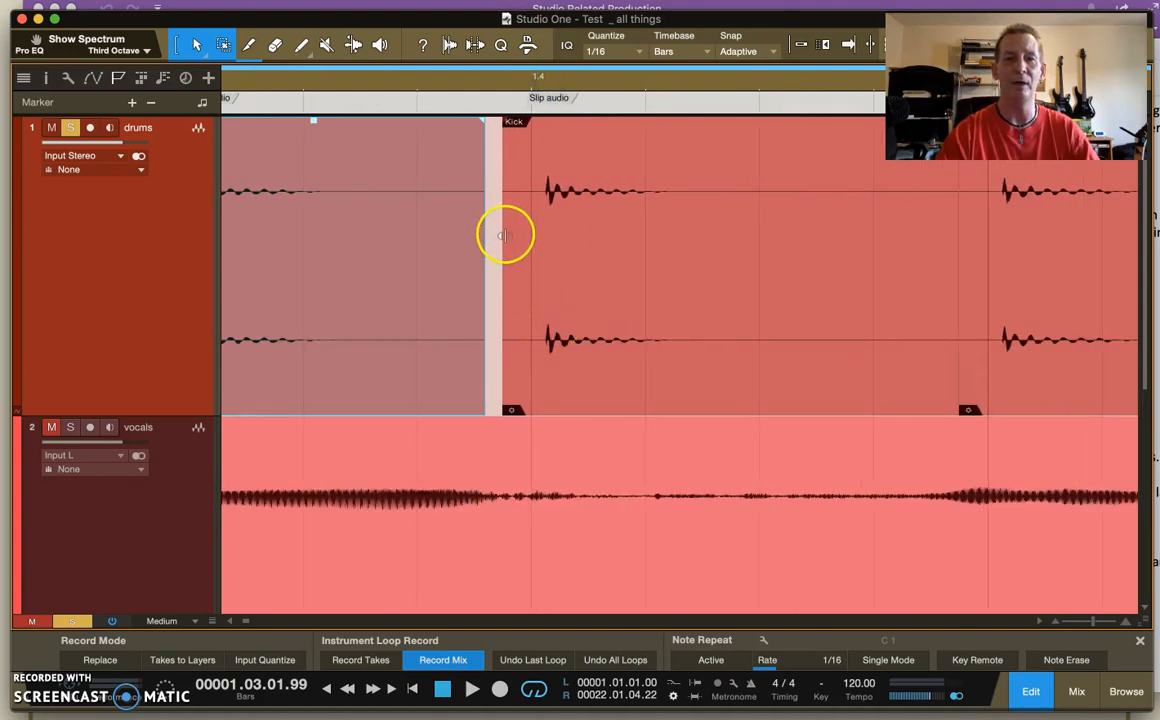
{"action": "left_click", "coordinate": [882, 282]}
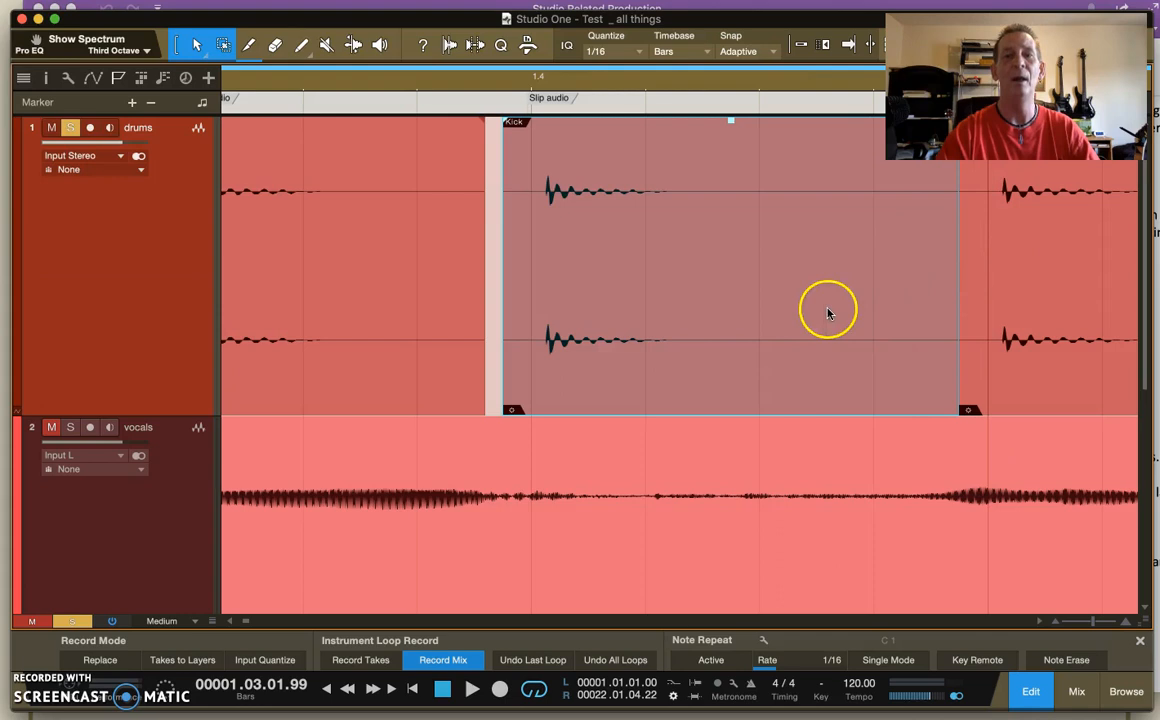
{"action": "left_click_drag", "start_coordinate": [506, 213], "coordinate": [551, 213]}
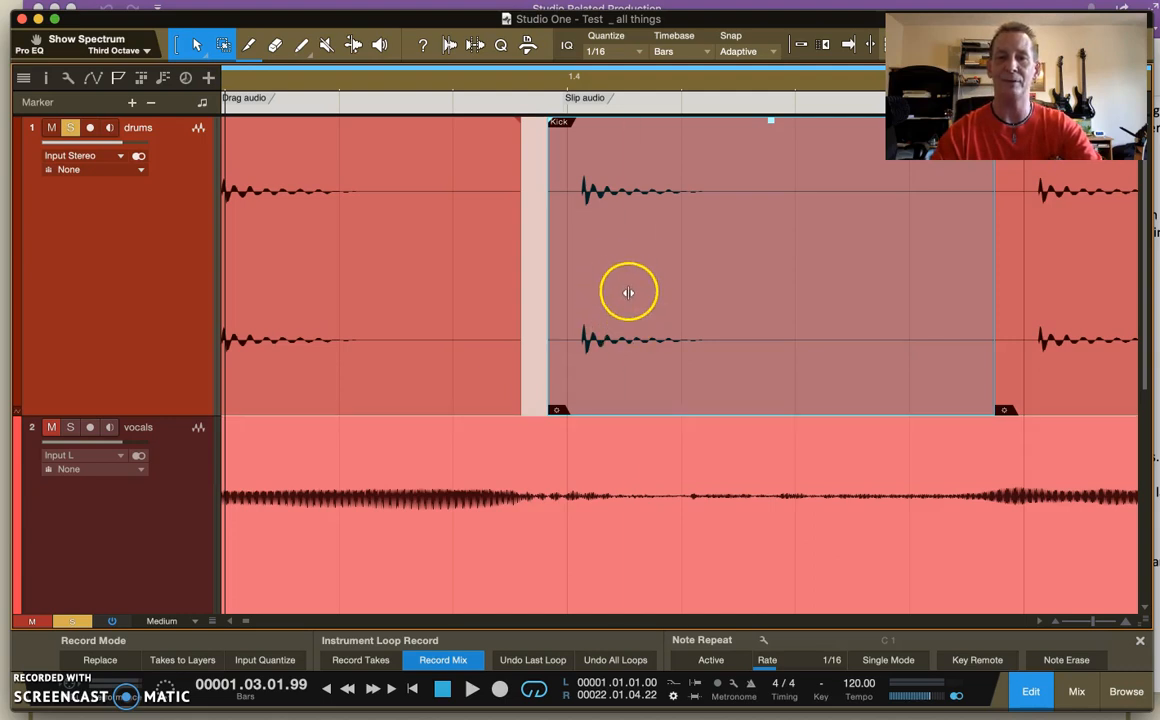
{"action": "mouse_move", "coordinate": [627, 291]}
{"action": "left_mouse_down"}
{"action": "mouse_move", "coordinate": [606, 290]}
{"action": "mouse_move", "coordinate": [623, 288]}
{"action": "mouse_move", "coordinate": [614, 285]}
{"action": "left_mouse_up"}
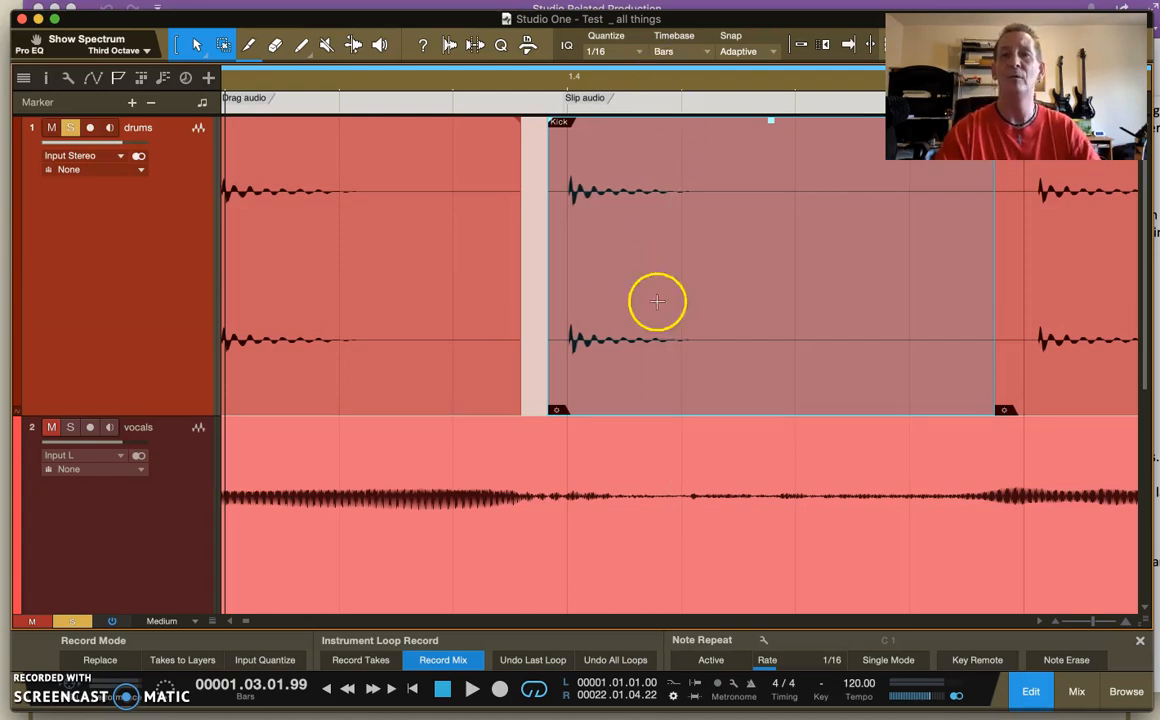
Trim the end of the slipped Kick event to leave a small gap before the event at the Quantize marker
{"action": "left_click_drag", "start_coordinate": [731, 80], "coordinate": [620, 62]}
{"action": "left_click_drag", "start_coordinate": [766, 78], "coordinate": [634, 96]}
{"action": "left_click_drag", "start_coordinate": [546, 238], "coordinate": [519, 237]}
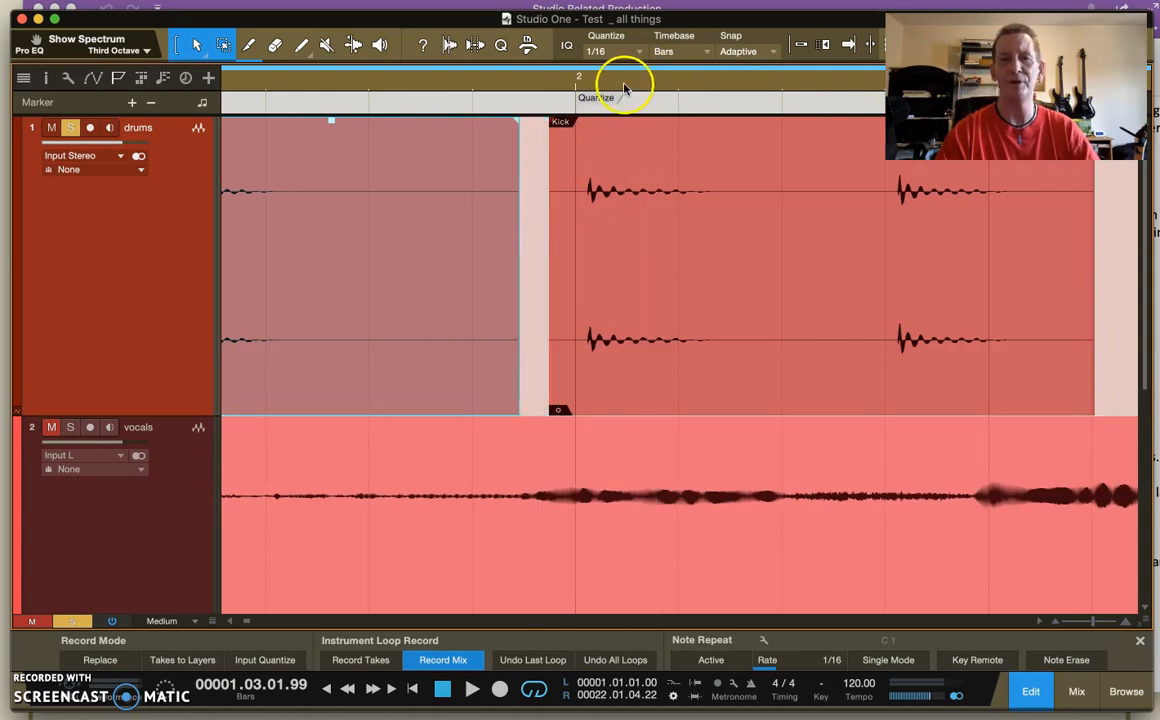
Open the Audio Bend settings, check the Quantize action's strength, and inspect the first kick hit at the Quantize marker
{"action": "left_click", "coordinate": [501, 45]}
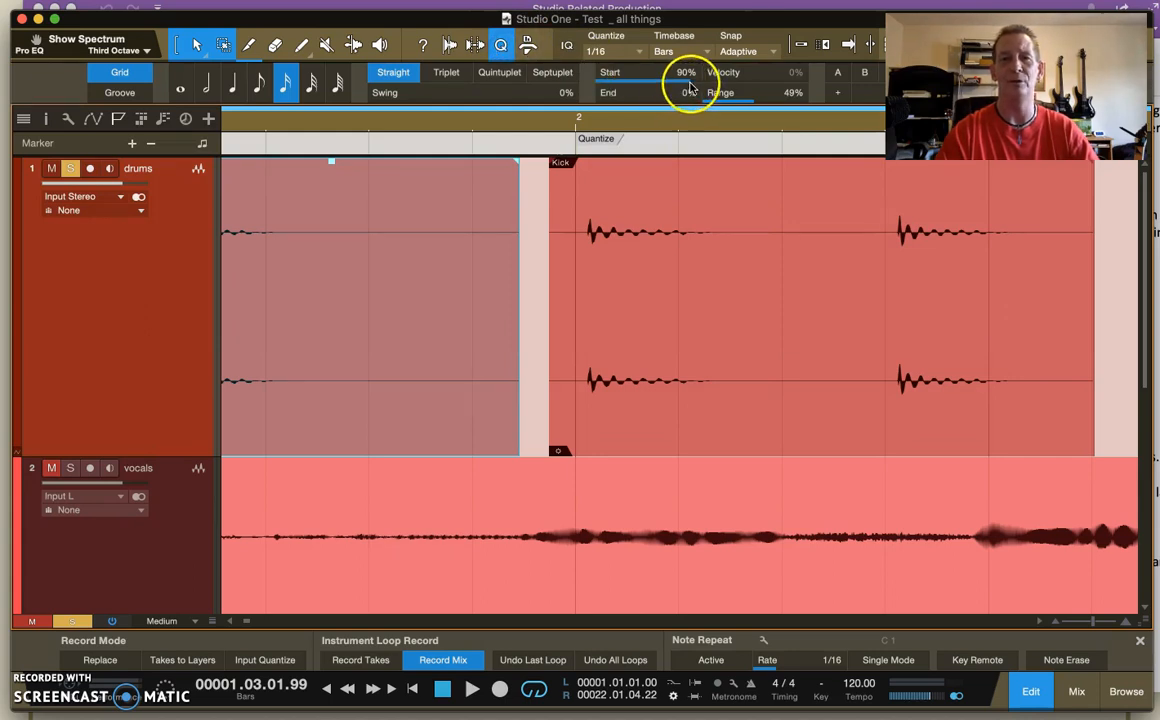
{"action": "left_click", "coordinate": [451, 45]}
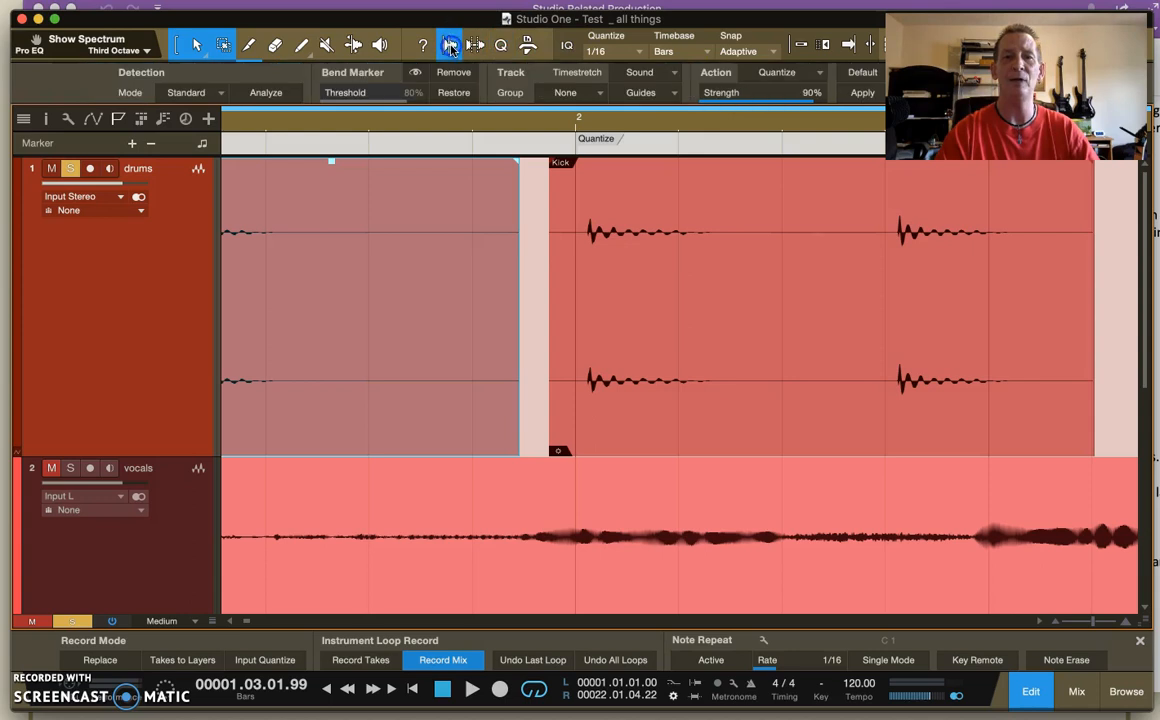
{"action": "left_click", "coordinate": [811, 96]}
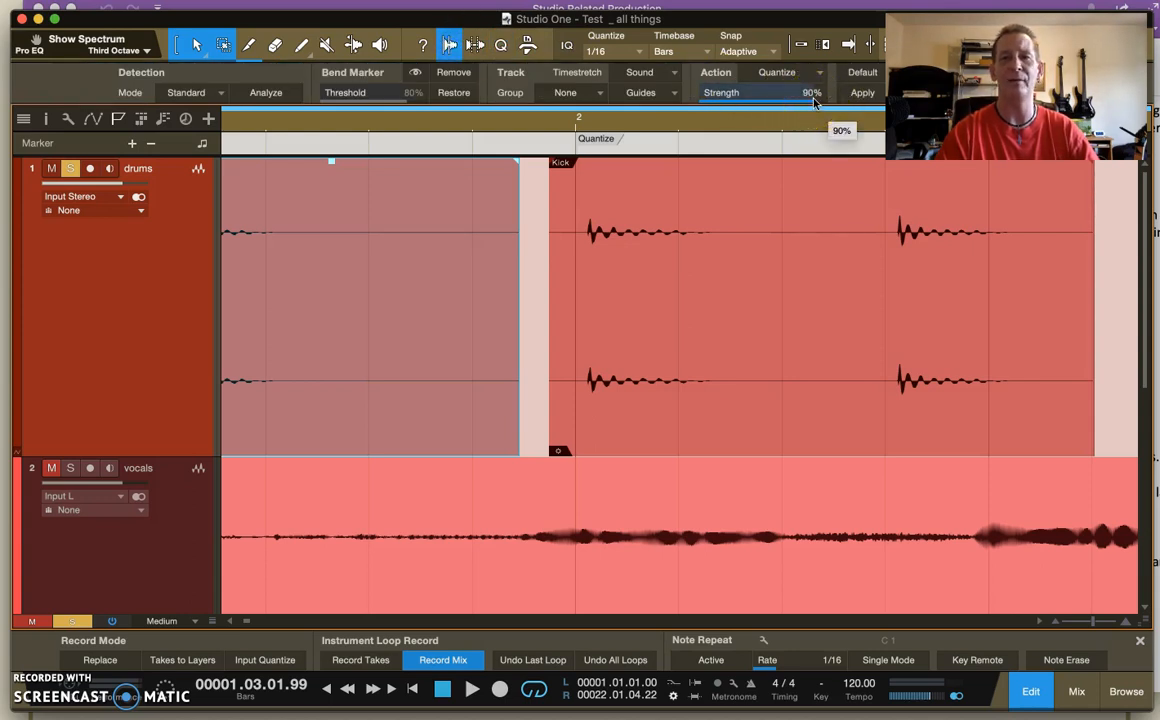
{"action": "left_click_drag", "start_coordinate": [590, 150], "coordinate": [590, 160]}
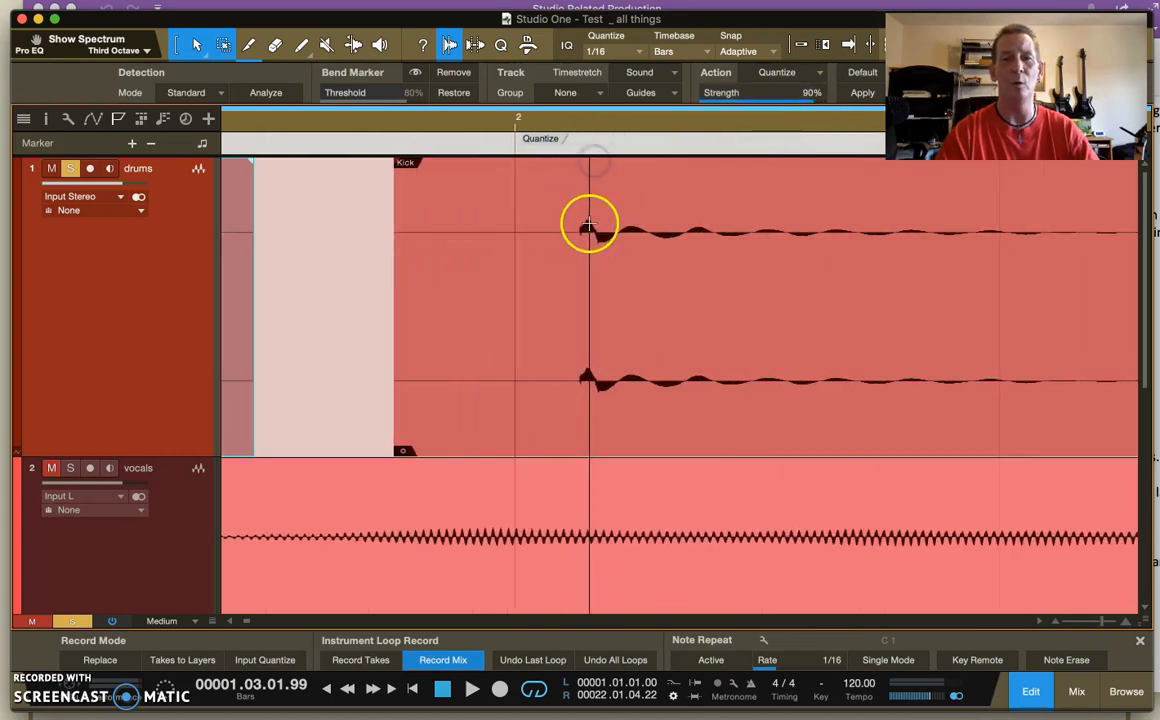
{"action": "left_click_drag", "start_coordinate": [588, 215], "coordinate": [580, 235]}
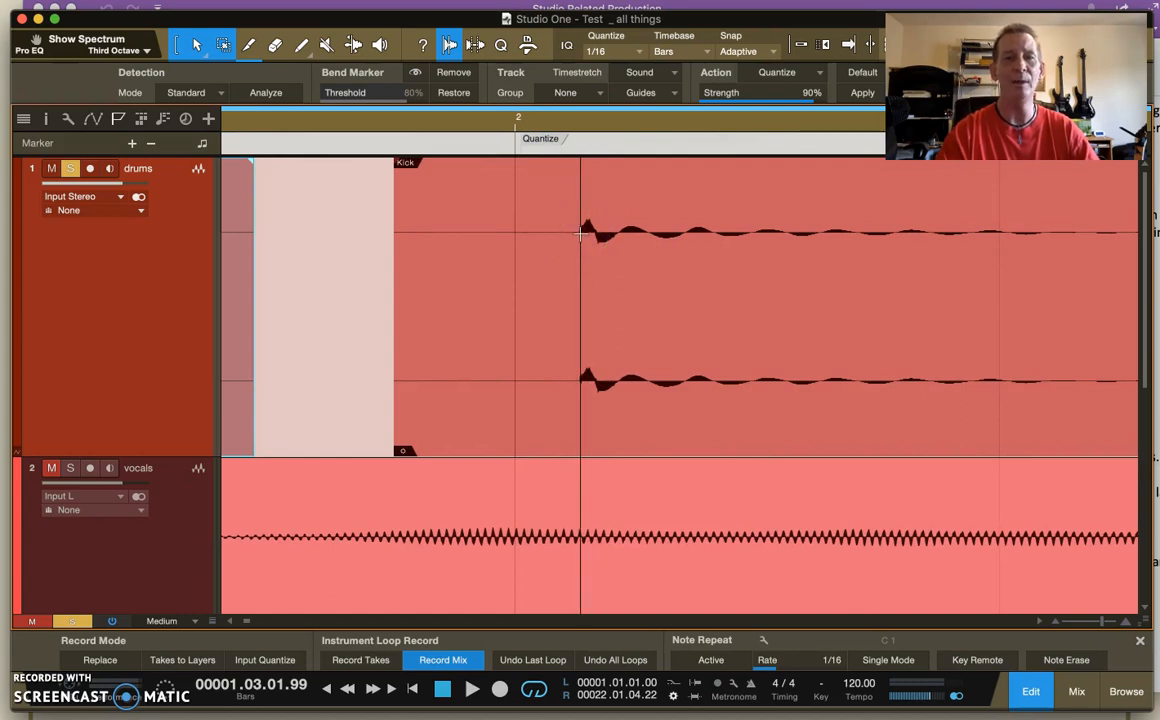
Select the Kick event at the Quantize marker and analyze it to detect bend markers
{"action": "left_click", "coordinate": [266, 93]}
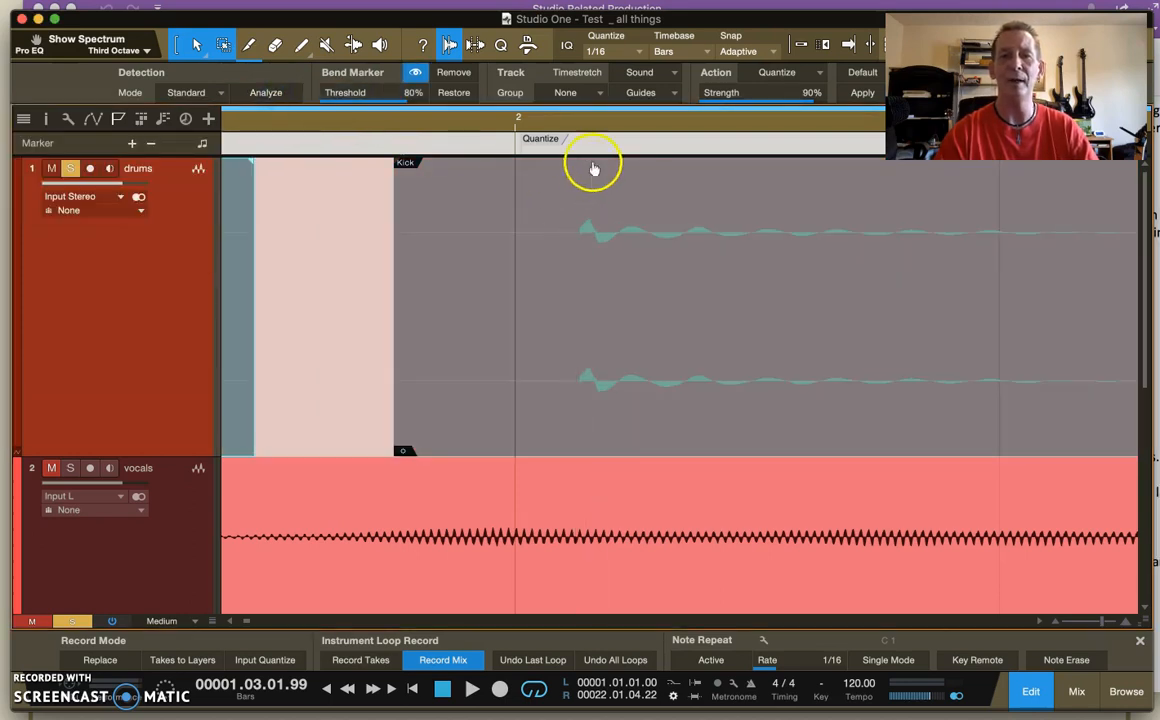
{"action": "mouse_move", "coordinate": [575, 122]}
{"action": "left_mouse_down"}
{"action": "mouse_move", "coordinate": [563, 100]}
{"action": "mouse_move", "coordinate": [605, 278]}
{"action": "left_mouse_up"}
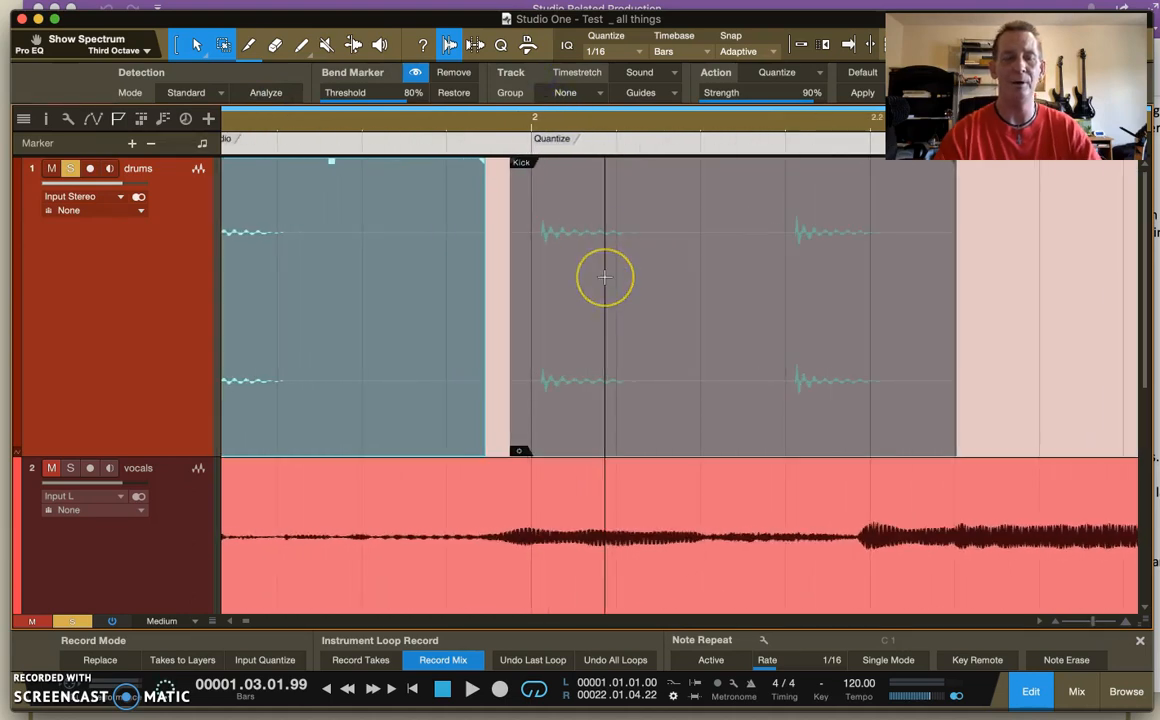
{"action": "left_click", "coordinate": [660, 440]}
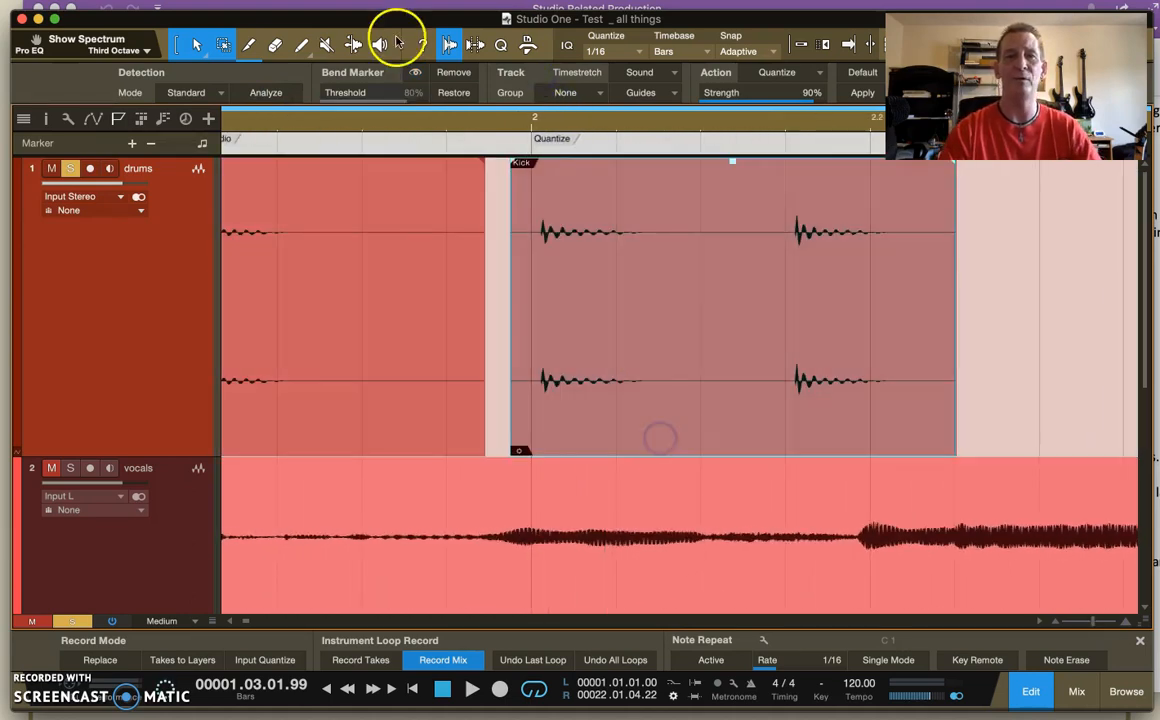
{"action": "left_click", "coordinate": [264, 92]}
{"action": "mouse_move", "coordinate": [558, 195]}
{"action": "left_mouse_down"}
{"action": "mouse_move", "coordinate": [536, 179]}
{"action": "mouse_move", "coordinate": [551, 192]}
{"action": "mouse_move", "coordinate": [544, 212]}
{"action": "left_mouse_up"}
Activate the Bend tool and check the detected bend marker against the first kick hit at the Quantize marker
{"action": "left_click", "coordinate": [353, 44]}
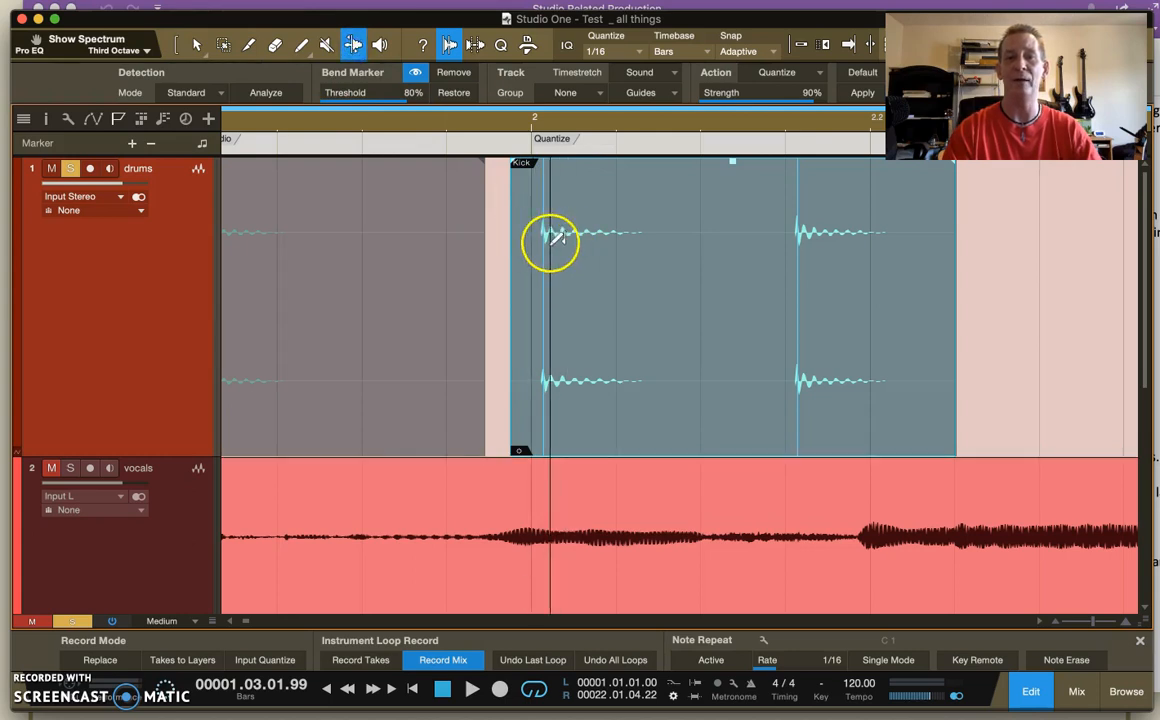
{"action": "left_click_drag", "start_coordinate": [544, 124], "coordinate": [550, 212]}
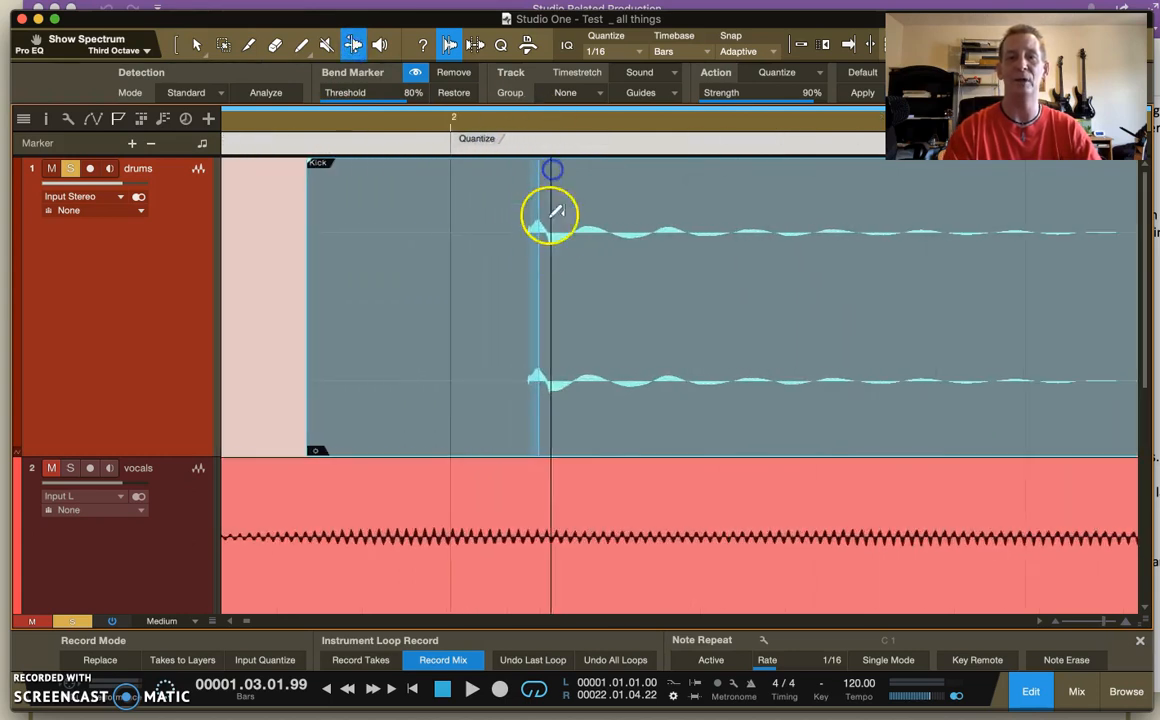
{"action": "left_click_drag", "start_coordinate": [566, 119], "coordinate": [568, 78]}
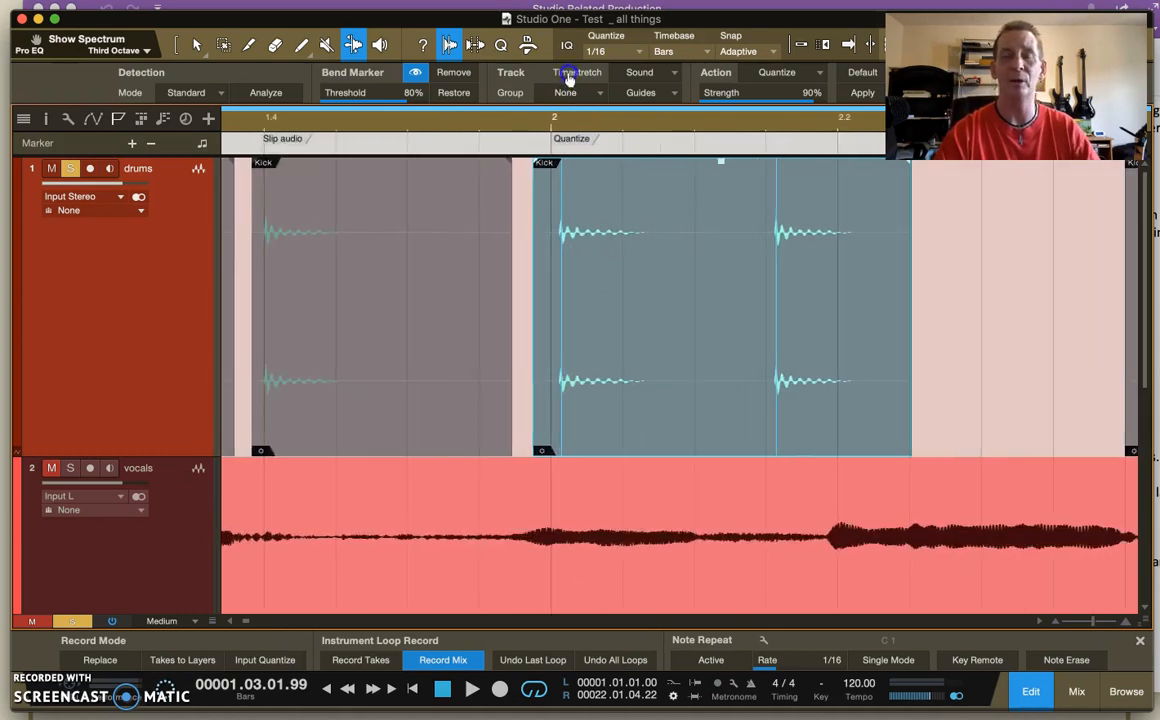
{"action": "mouse_move", "coordinate": [551, 133]}
{"action": "left_mouse_down"}
{"action": "mouse_move", "coordinate": [543, 145]}
{"action": "mouse_move", "coordinate": [537, 124]}
{"action": "left_mouse_up"}
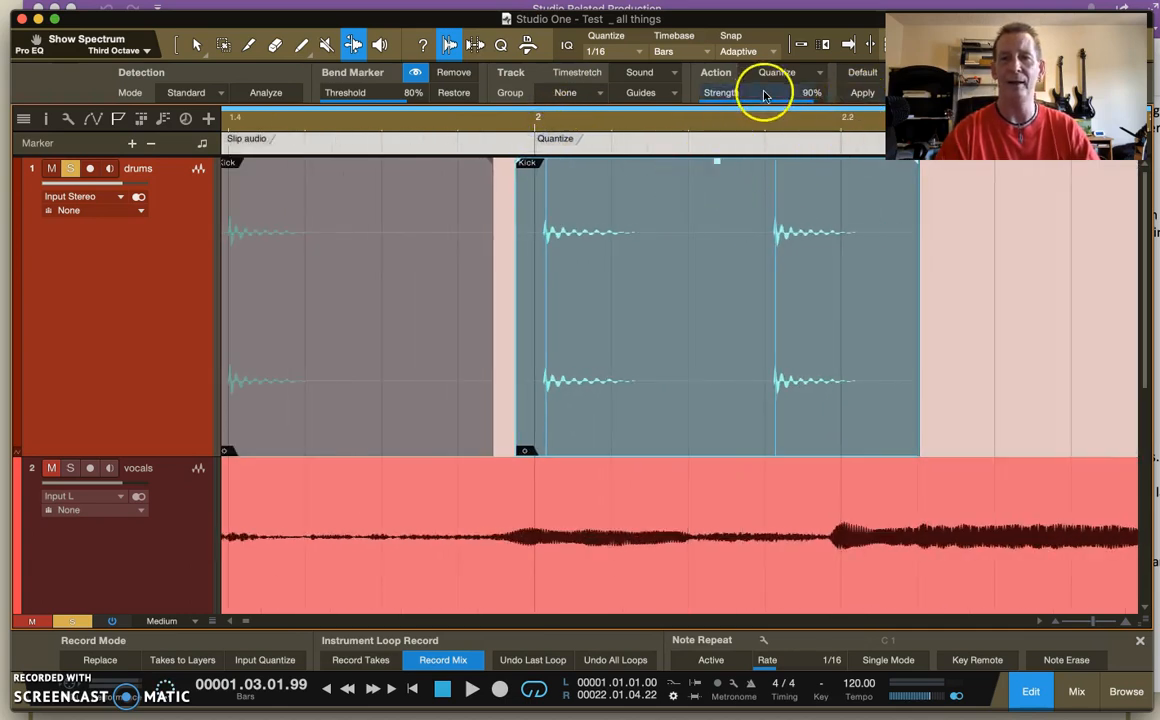
{"action": "mouse_move", "coordinate": [818, 105]}
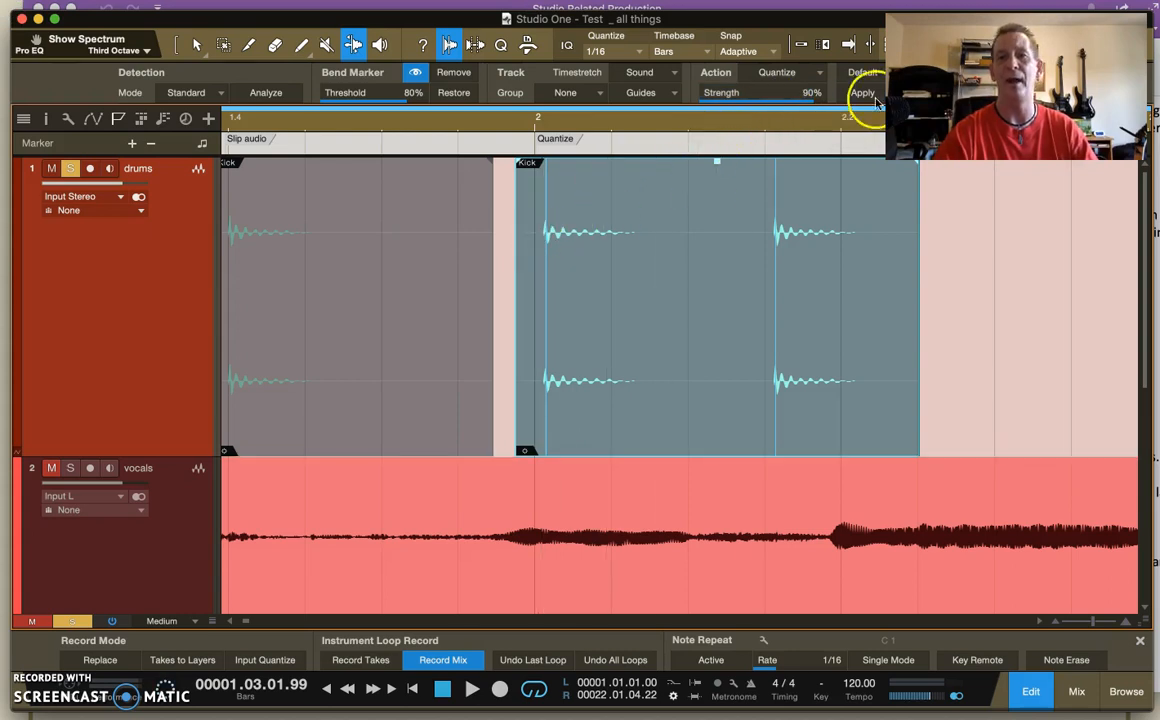
Apply the Quantize action at 90% strength to the Kick event at the Quantize marker and inspect its first hit
{"action": "left_click", "coordinate": [864, 95]}
{"action": "left_click_drag", "start_coordinate": [535, 122], "coordinate": [547, 188]}
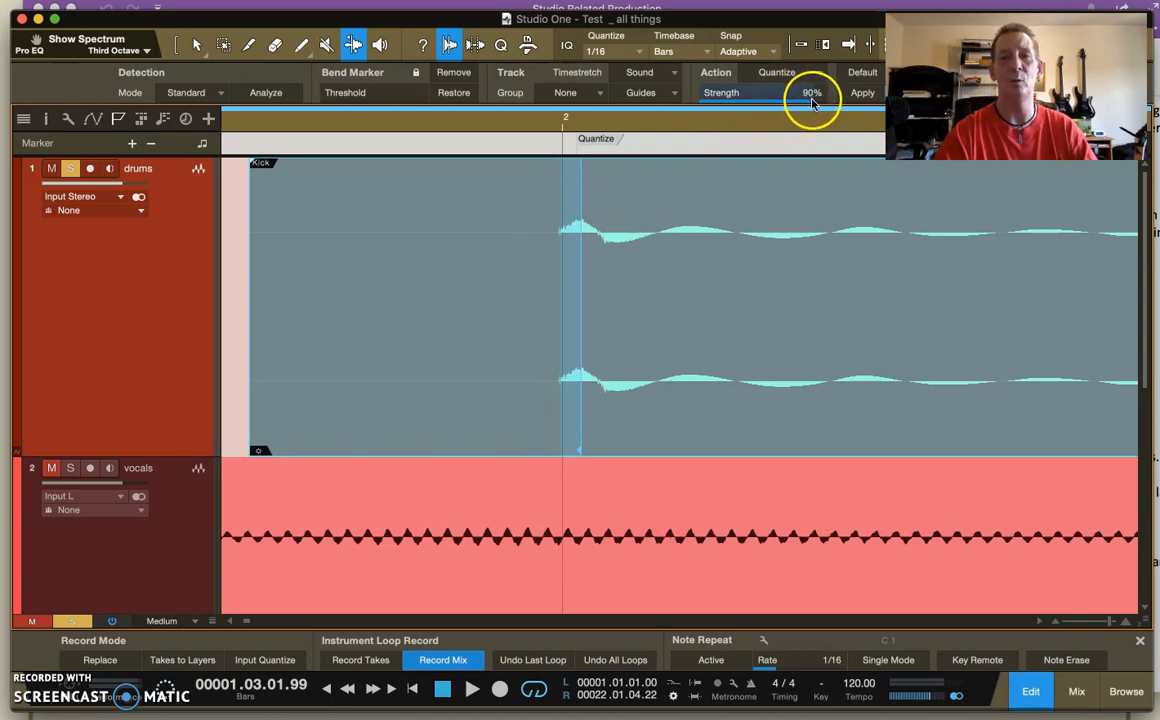
Set the Quantize action's strength to 99% and undo the quantizing of the Kick event at the Quantize marker
{"action": "left_click_drag", "start_coordinate": [840, 113], "coordinate": [840, 113]}
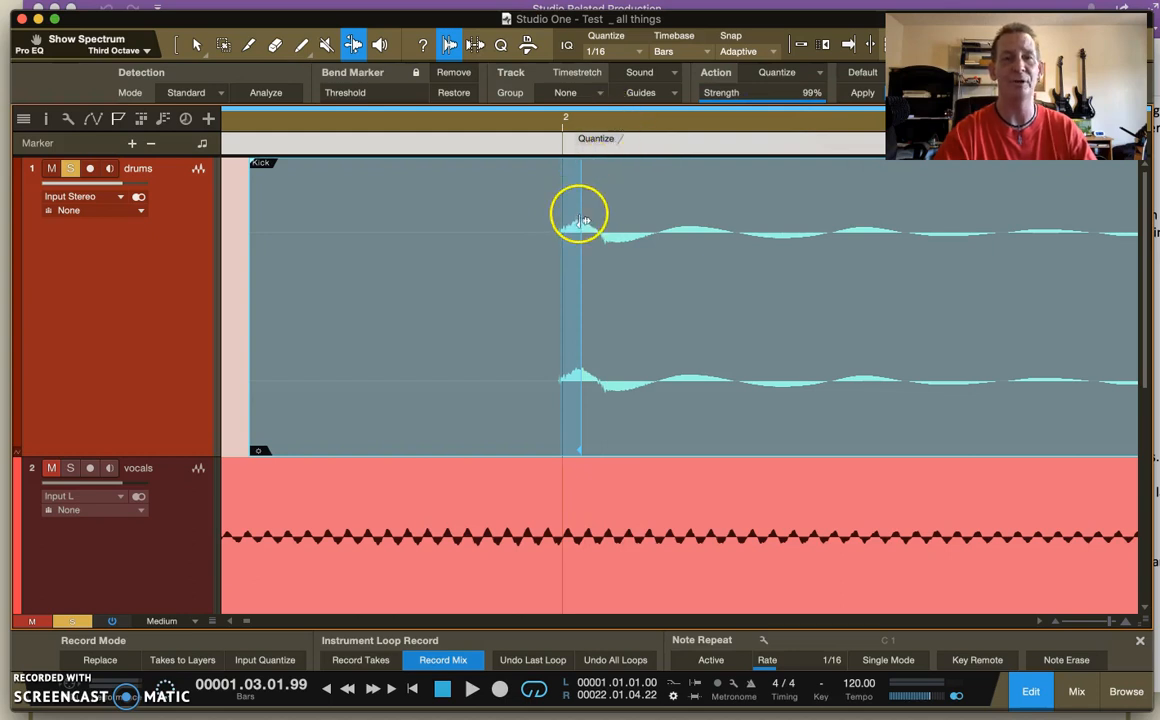
{"action": "left_click_drag", "start_coordinate": [635, 122], "coordinate": [552, 57]}
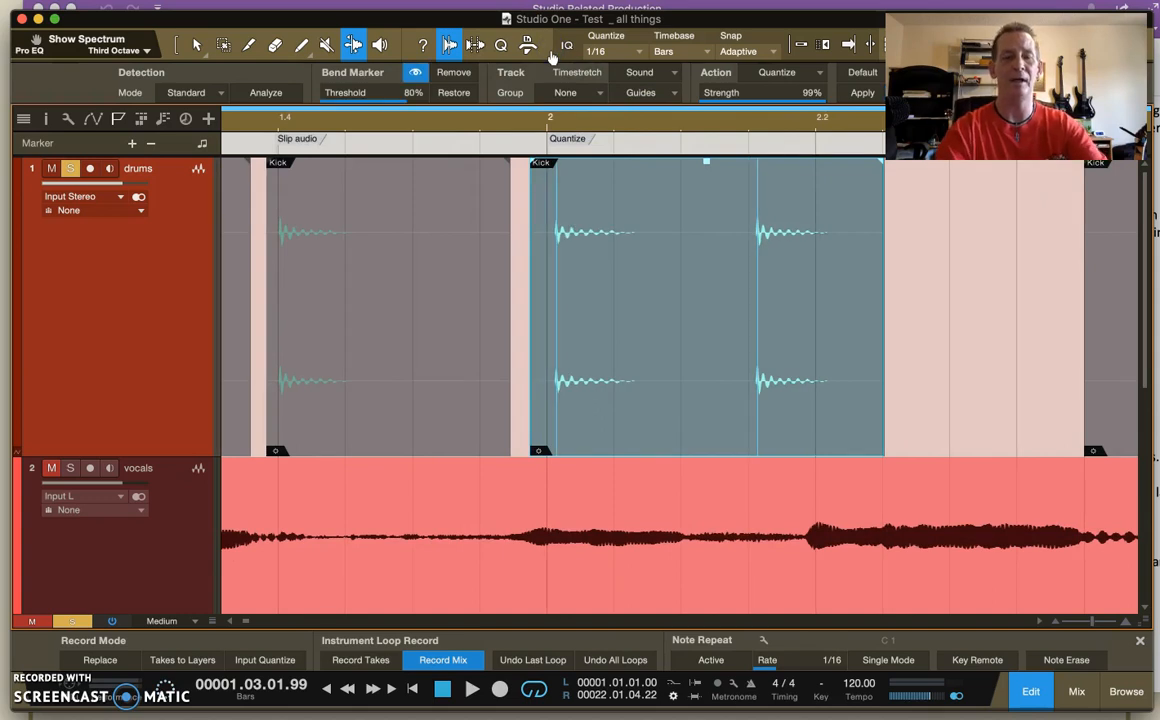
{"action": "key", "text": "super+z"}
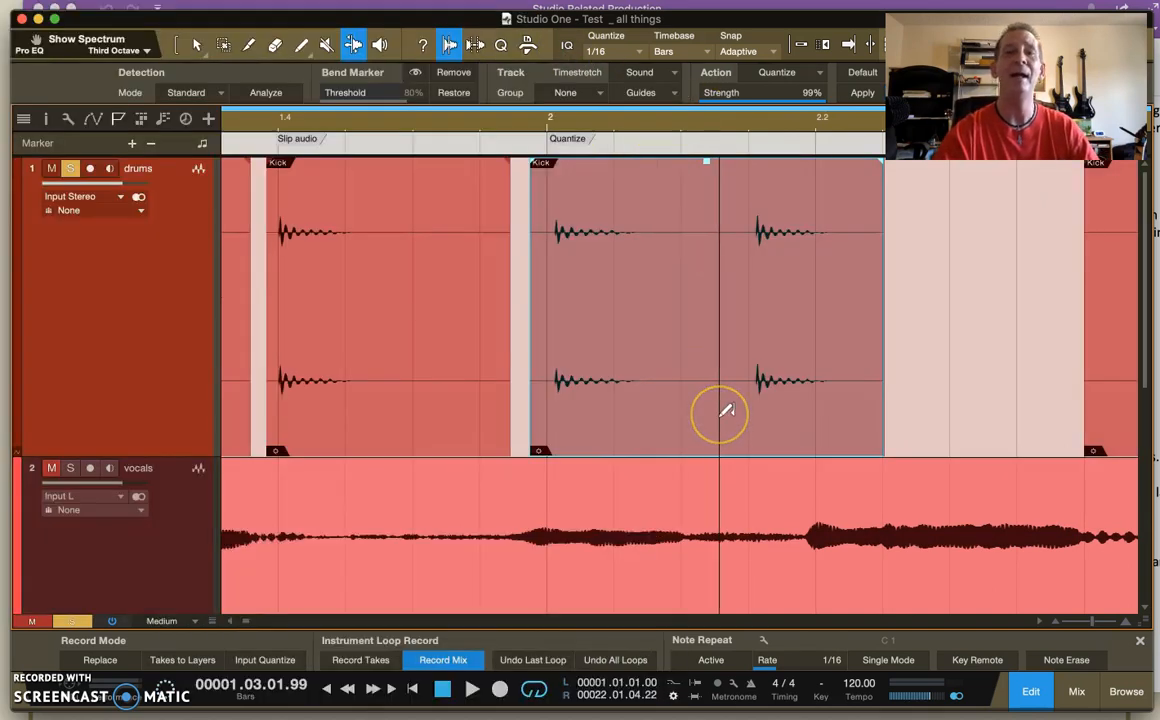
Activate the Arrow tool near the Stretching marker, open the Quantize settings, and view the Groove options before returning to Grid
{"action": "scroll", "coordinate": [727, 410], "scroll_direction": "right", "scroll_amount": 10}
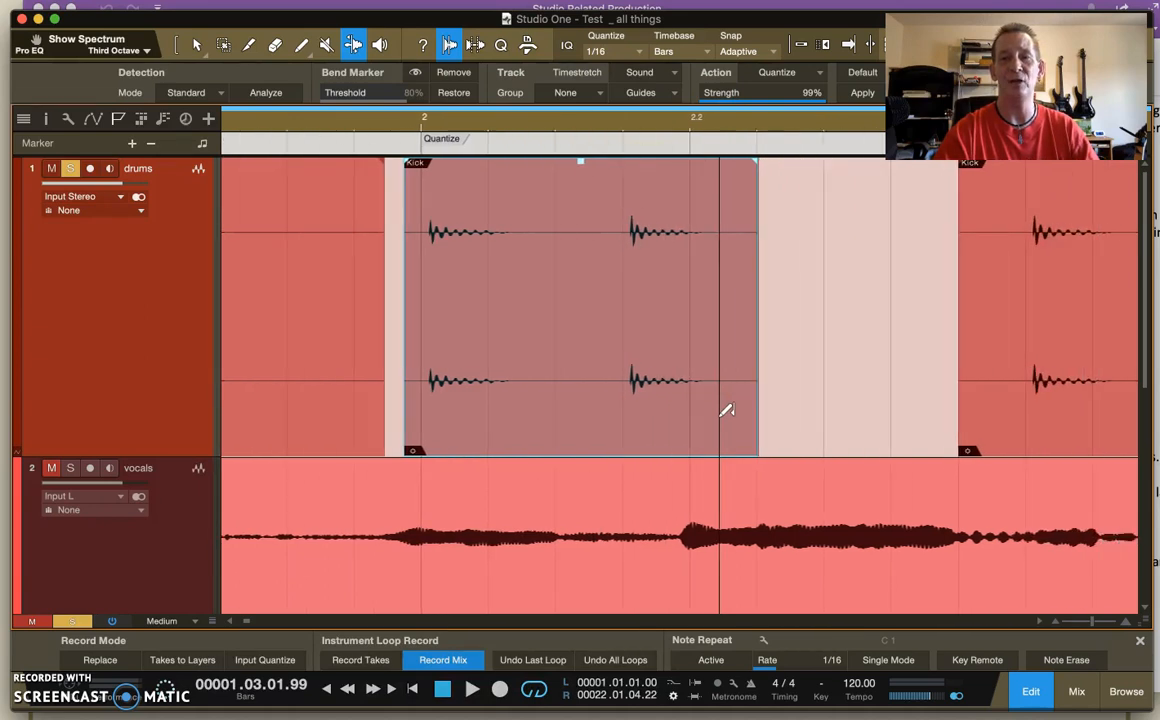
{"action": "scroll", "coordinate": [727, 410], "scroll_direction": "right", "scroll_amount": 1}
{"action": "left_click", "coordinate": [702, 383]}
{"action": "left_click", "coordinate": [285, 186]}
{"action": "left_click", "coordinate": [193, 58]}
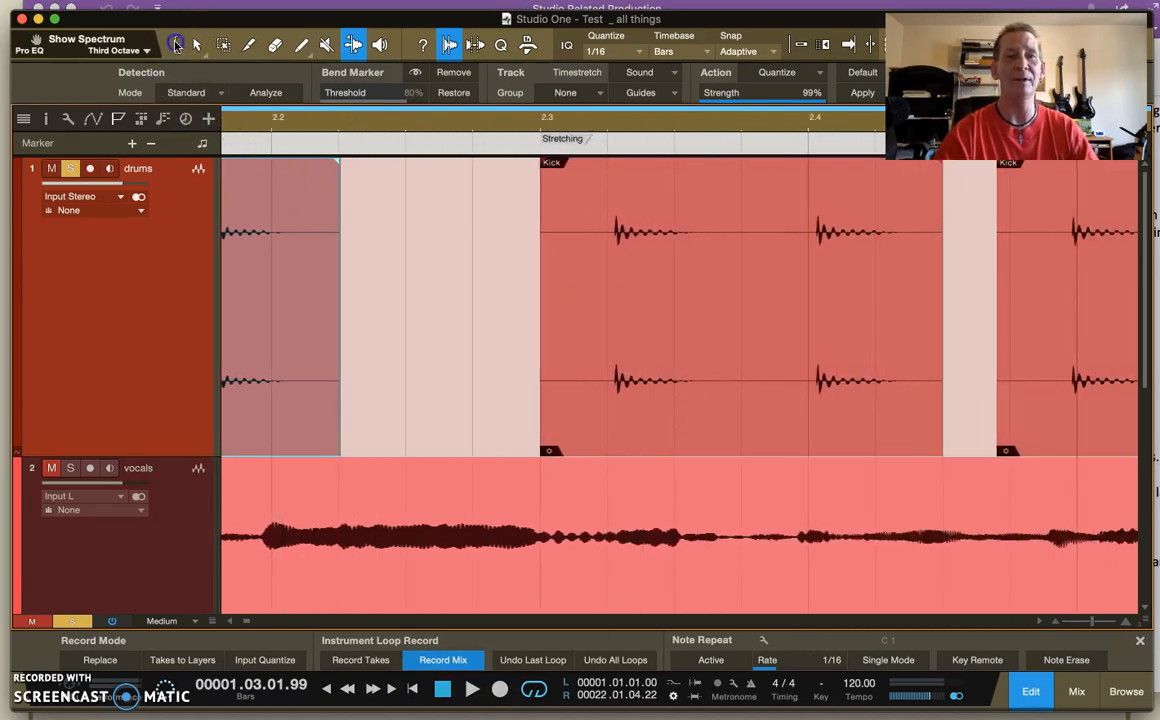
{"action": "left_click", "coordinate": [507, 52]}
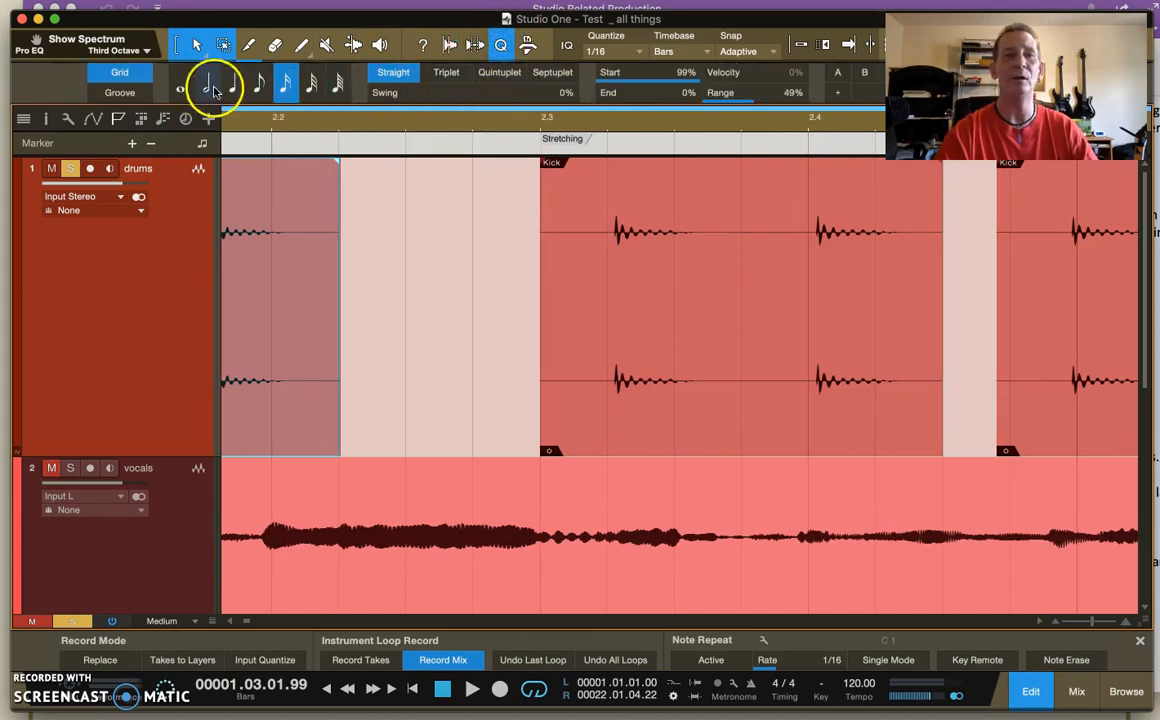
{"action": "left_click", "coordinate": [120, 92]}
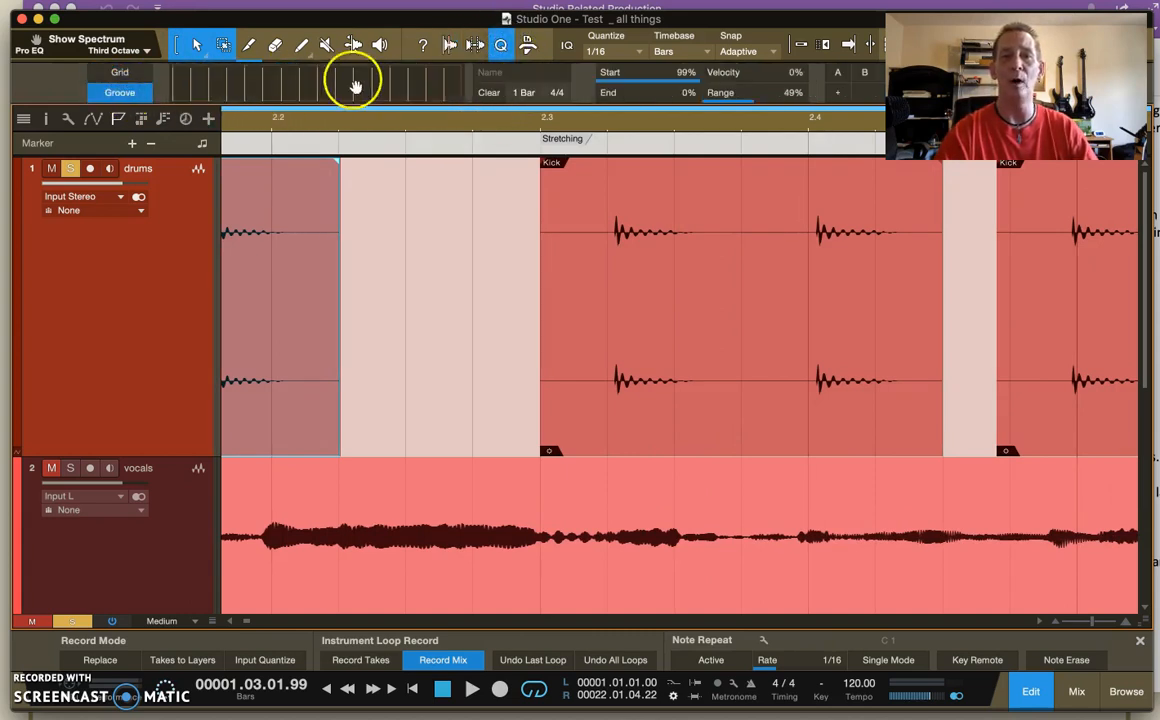
{"action": "left_click", "coordinate": [133, 72]}
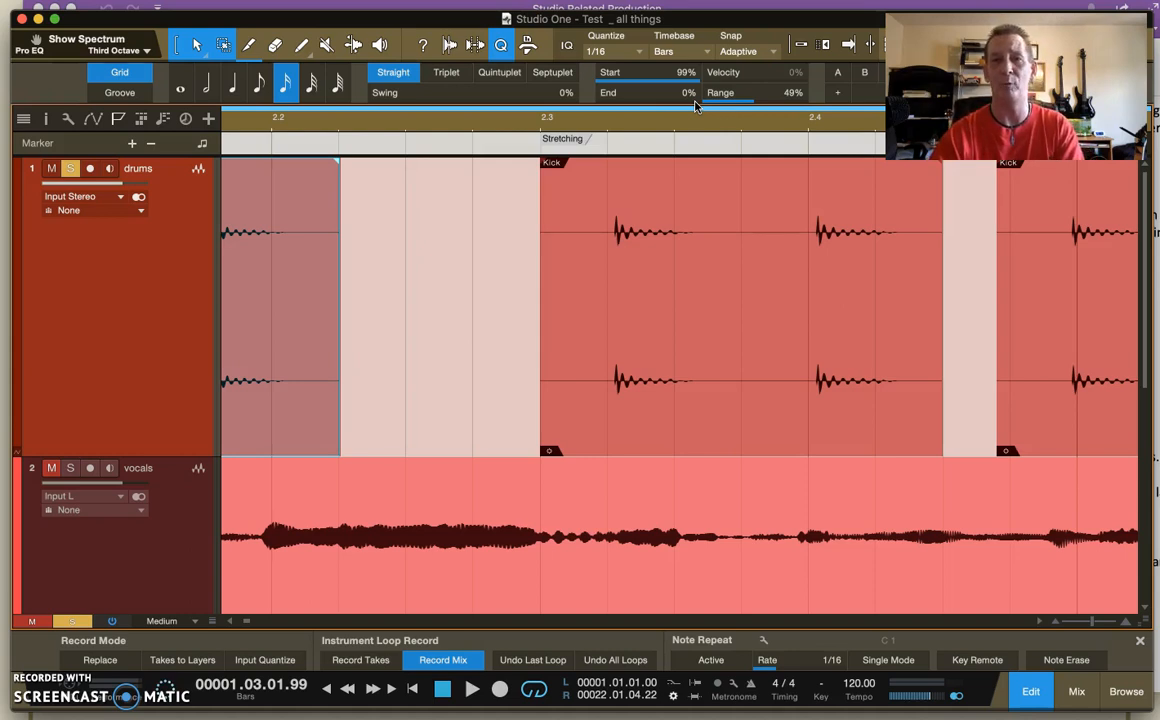
Select the Kick event at the Stretching marker, activate the Bend tool, and open the Audio Bend settings with bend markers shown
{"action": "left_click", "coordinate": [694, 398]}
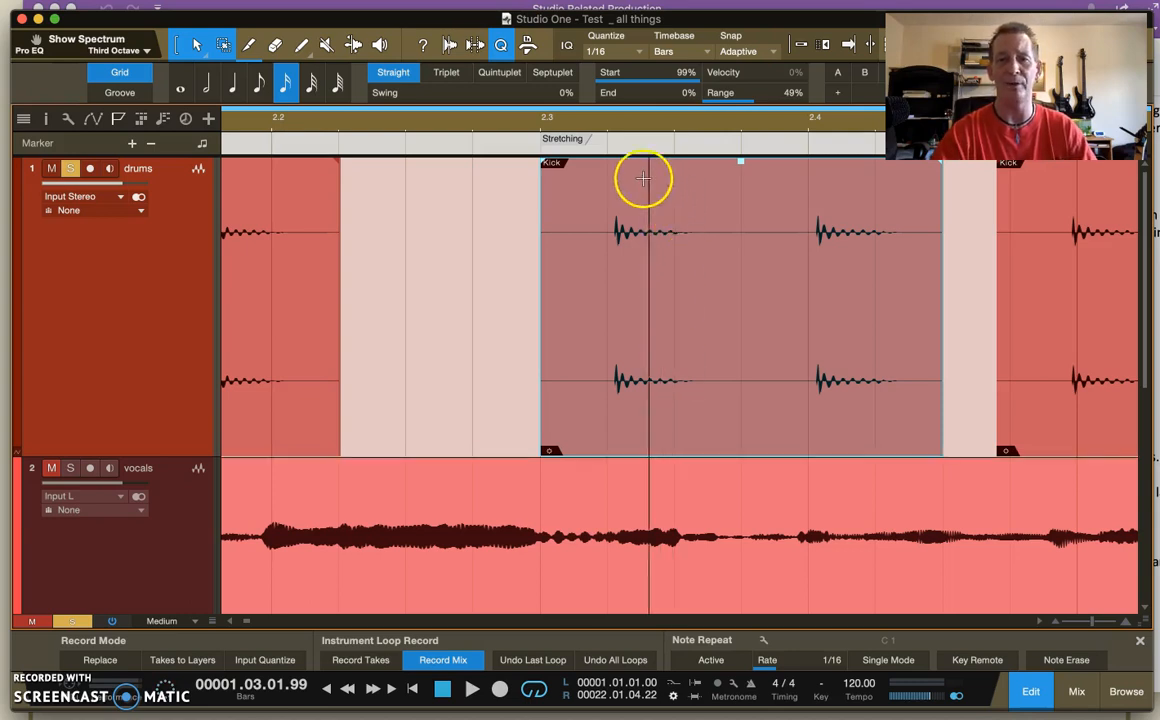
{"action": "left_click", "coordinate": [613, 126]}
{"action": "left_click_drag", "start_coordinate": [613, 126], "coordinate": [611, 148]}
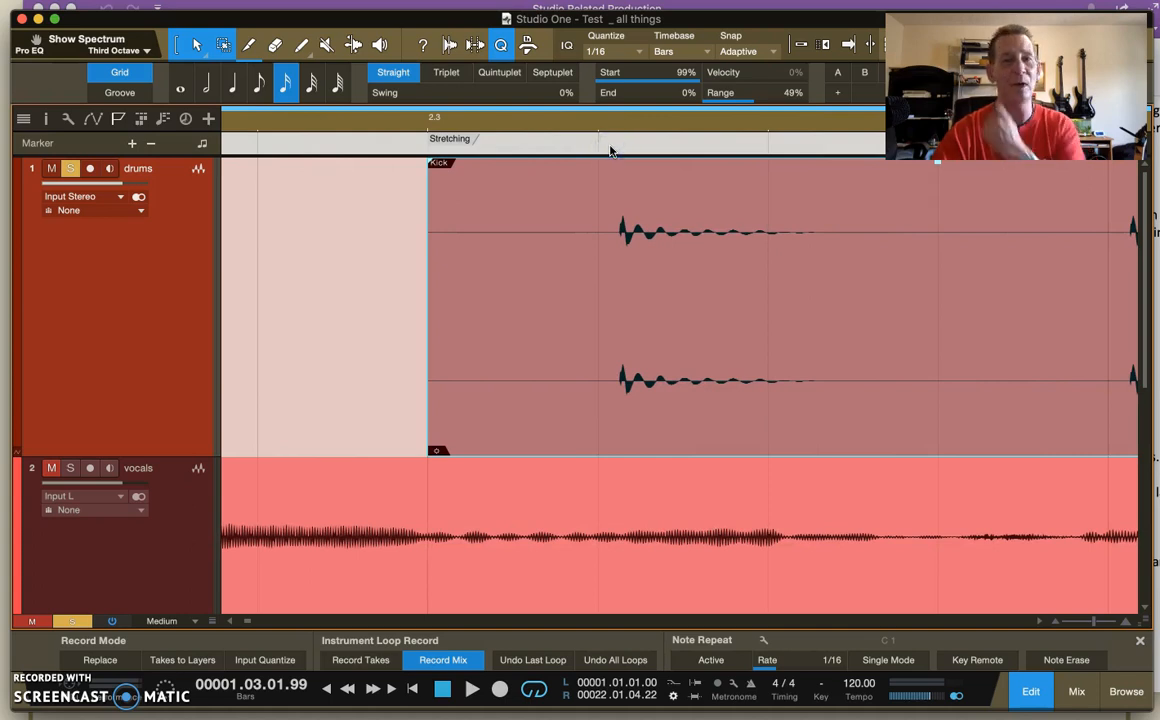
{"action": "left_click", "coordinate": [353, 45]}
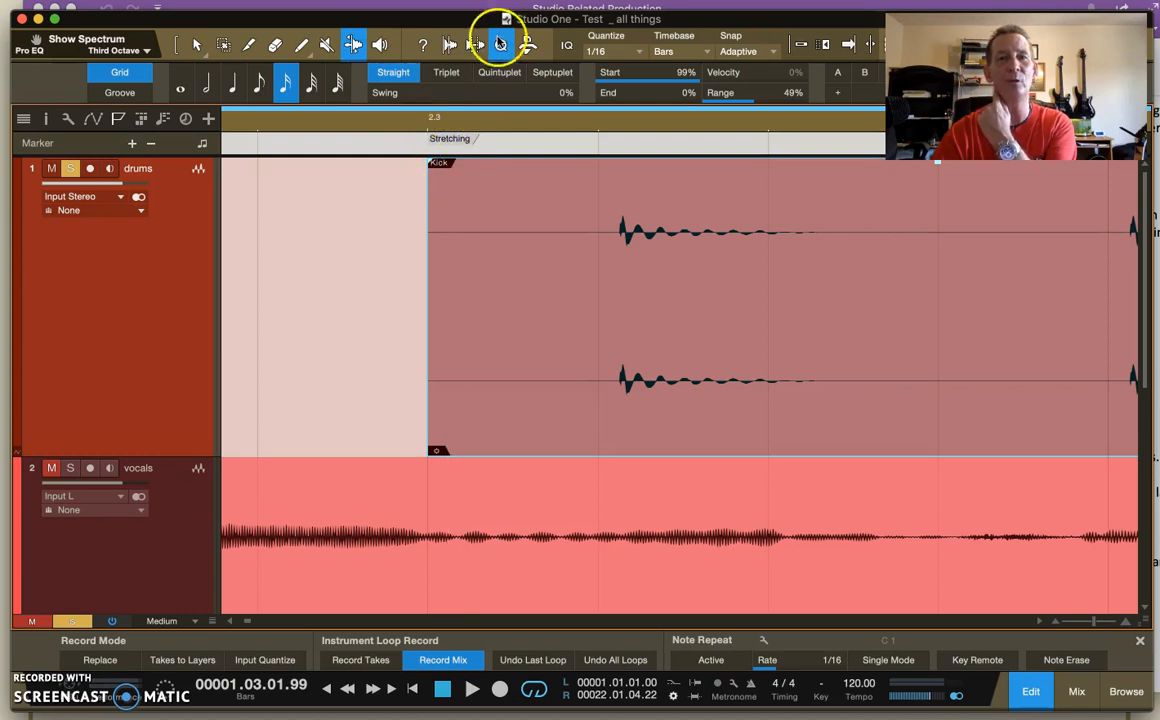
{"action": "left_click", "coordinate": [451, 45]}
{"action": "left_click", "coordinate": [415, 73]}
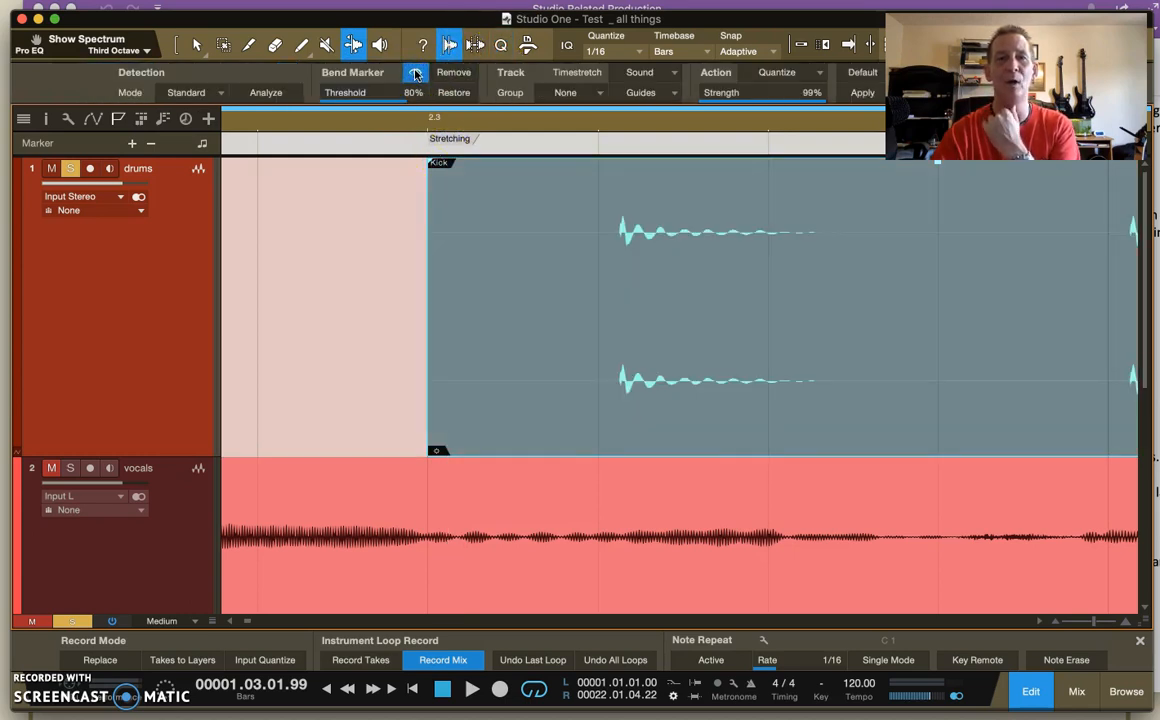
Add bend markers before, on and after the first kick hit at the Stretching marker, and pull the middle one back to the nearest grid line
{"action": "left_click", "coordinate": [623, 280]}
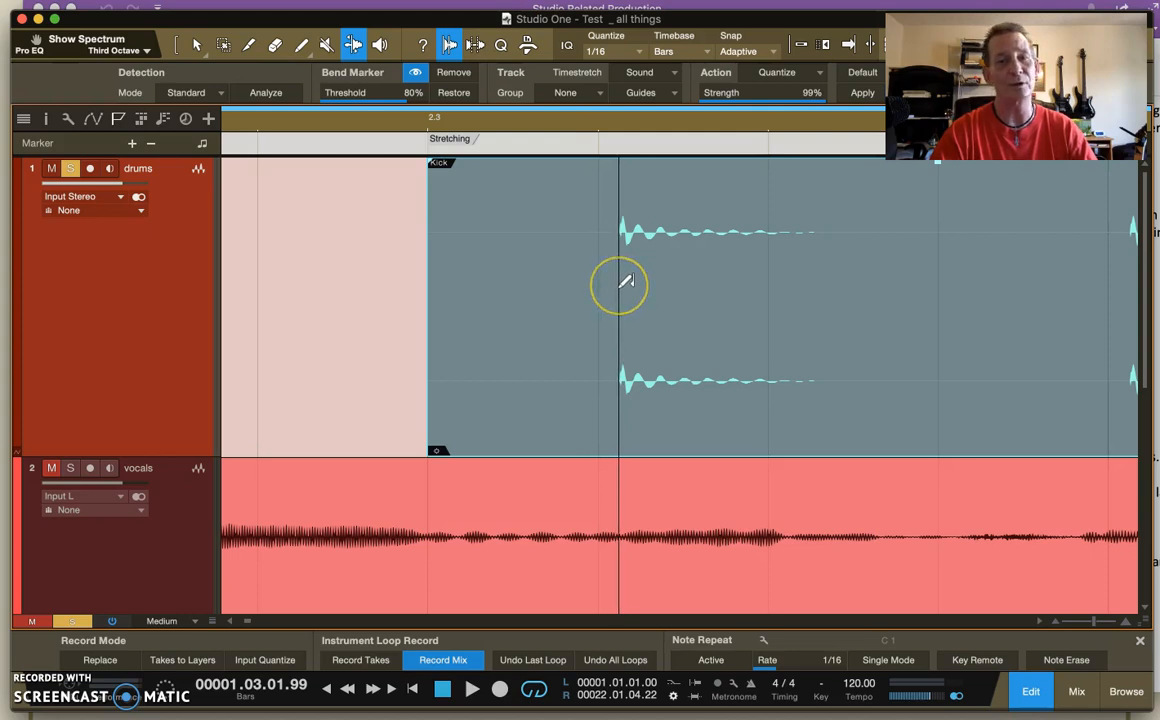
{"action": "left_click", "coordinate": [620, 285]}
{"action": "mouse_move", "coordinate": [620, 285]}
{"action": "left_mouse_down"}
{"action": "mouse_move", "coordinate": [823, 295]}
{"action": "mouse_move", "coordinate": [686, 303]}
{"action": "mouse_move", "coordinate": [590, 290]}
{"action": "mouse_move", "coordinate": [645, 293]}
{"action": "mouse_move", "coordinate": [606, 291]}
{"action": "mouse_move", "coordinate": [627, 293]}
{"action": "left_mouse_up"}
{"action": "left_click_drag", "start_coordinate": [557, 278], "coordinate": [536, 290]}
{"action": "mouse_move", "coordinate": [633, 293]}
{"action": "left_mouse_down"}
{"action": "mouse_move", "coordinate": [500, 283]}
{"action": "mouse_move", "coordinate": [469, 265]}
{"action": "mouse_move", "coordinate": [455, 275]}
{"action": "left_mouse_up"}
{"action": "mouse_move", "coordinate": [630, 298]}
{"action": "left_mouse_down"}
{"action": "mouse_move", "coordinate": [590, 295]}
{"action": "mouse_move", "coordinate": [610, 294]}
{"action": "mouse_move", "coordinate": [599, 288]}
{"action": "left_mouse_up"}
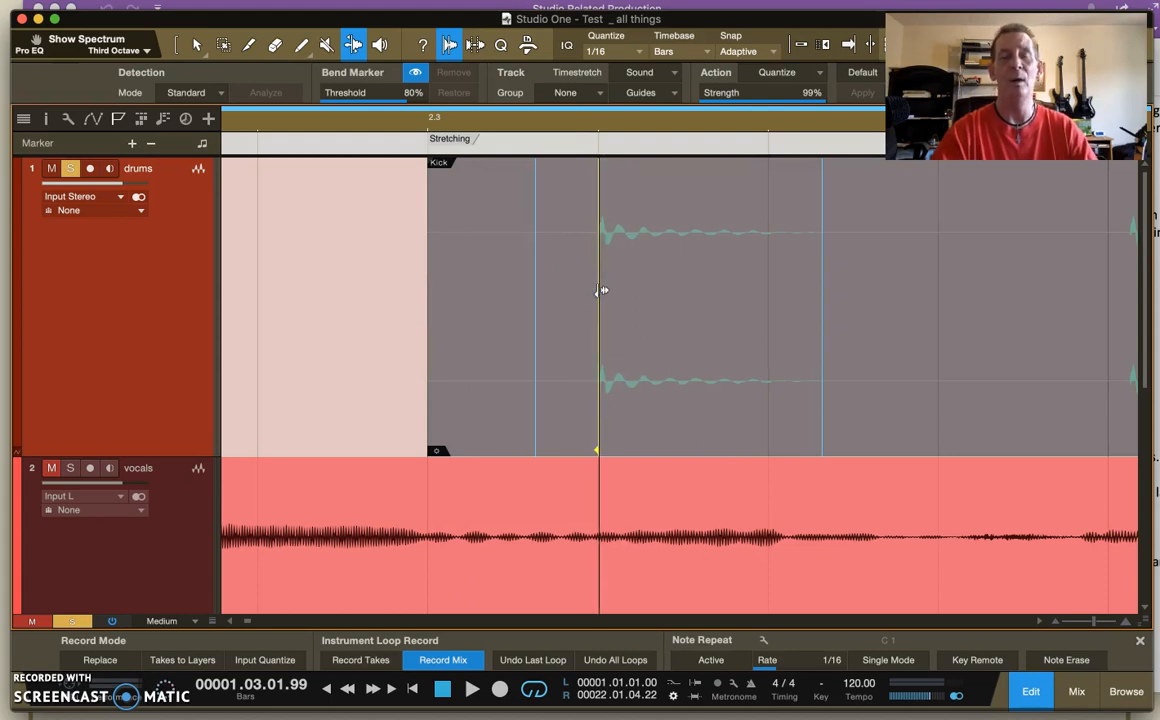
Place bend markers on, before and after the first kick hit of the event at the Compressing marker
{"action": "mouse_move", "coordinate": [642, 142]}
{"action": "left_mouse_down"}
{"action": "mouse_move", "coordinate": [652, 116]}
{"action": "mouse_move", "coordinate": [588, 80]}
{"action": "left_mouse_up"}
{"action": "left_click_drag", "start_coordinate": [792, 124], "coordinate": [787, 173]}
{"action": "left_click", "coordinate": [640, 228]}
{"action": "left_click", "coordinate": [614, 237]}
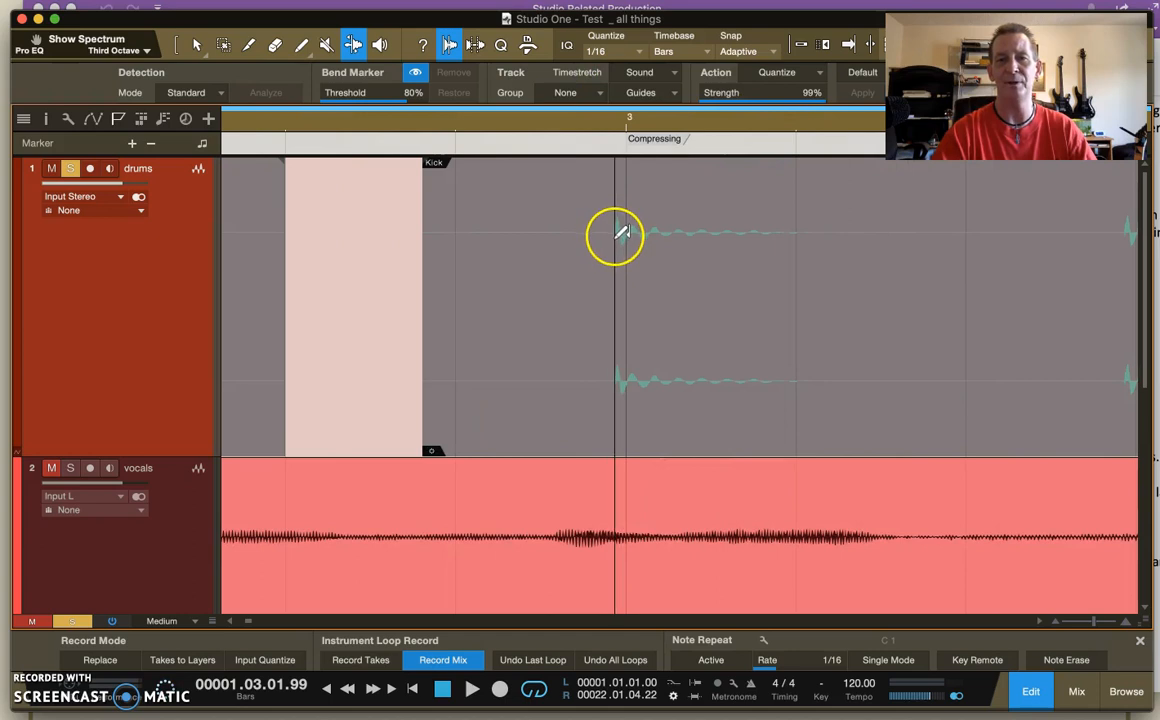
{"action": "left_click", "coordinate": [659, 225]}
{"action": "left_click", "coordinate": [640, 176]}
{"action": "left_click", "coordinate": [609, 150]}
{"action": "left_click", "coordinate": [613, 218]}
{"action": "left_click", "coordinate": [517, 234]}
{"action": "left_click", "coordinate": [516, 236]}
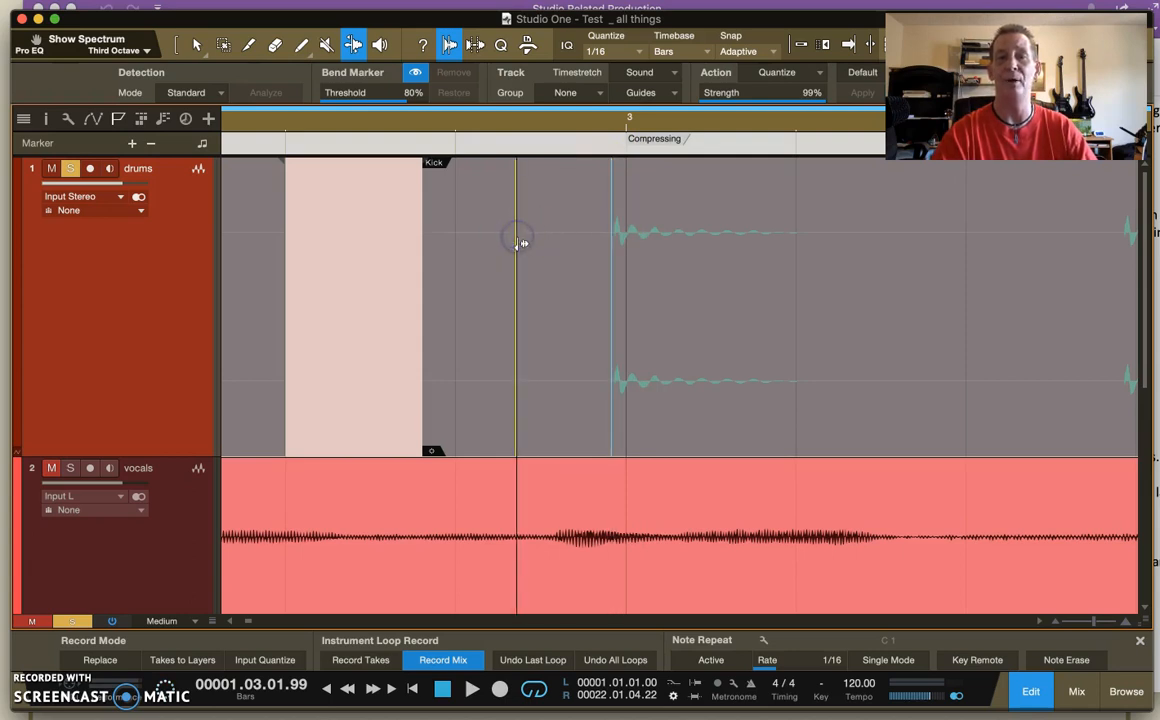
{"action": "mouse_move", "coordinate": [521, 243]}
{"action": "left_mouse_down"}
{"action": "mouse_move", "coordinate": [414, 249]}
{"action": "mouse_move", "coordinate": [461, 238]}
{"action": "mouse_move", "coordinate": [445, 267]}
{"action": "mouse_move", "coordinate": [430, 250]}
{"action": "mouse_move", "coordinate": [831, 269]}
{"action": "left_mouse_up"}
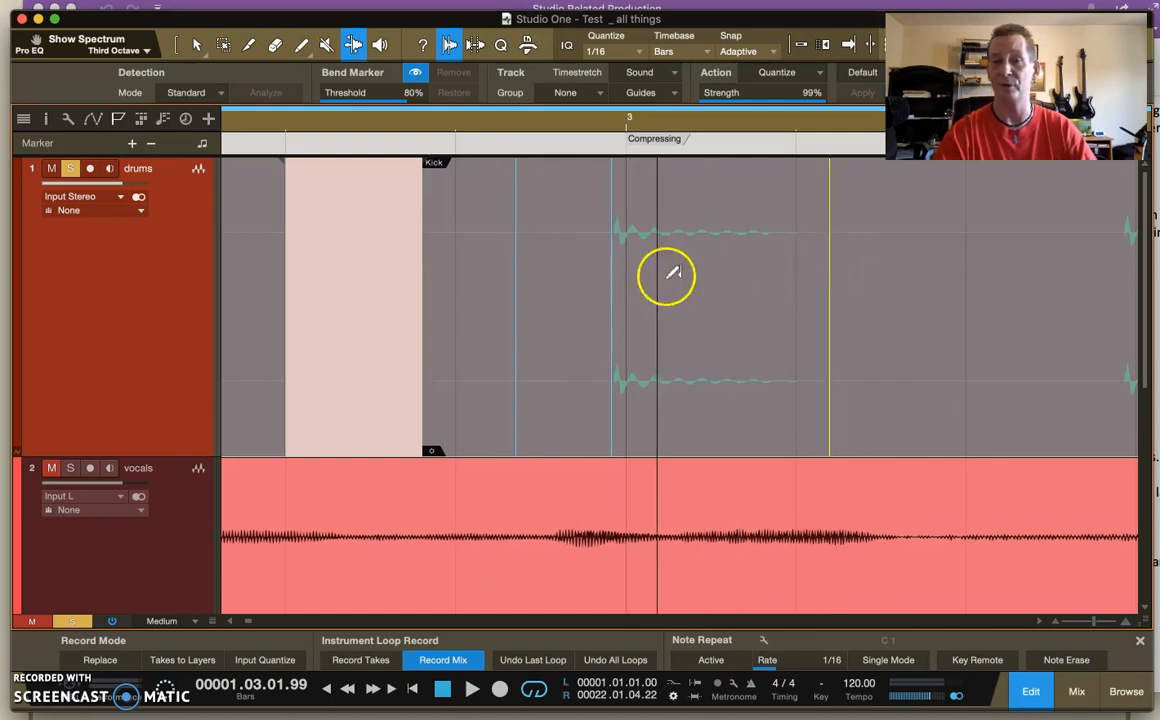
Move the bend marker on the first kick hit at the Compressing marker forward to the bar 3 line
{"action": "left_click_drag", "start_coordinate": [614, 277], "coordinate": [626, 277]}
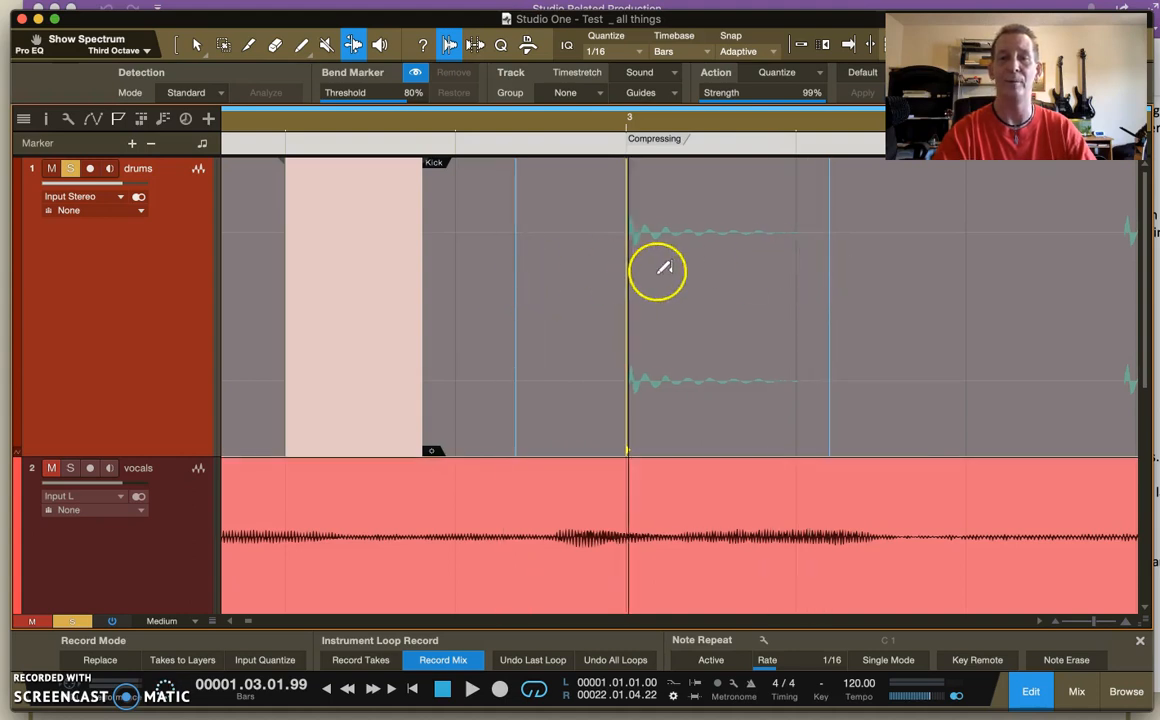
{"action": "left_click_drag", "start_coordinate": [703, 228], "coordinate": [703, 228]}
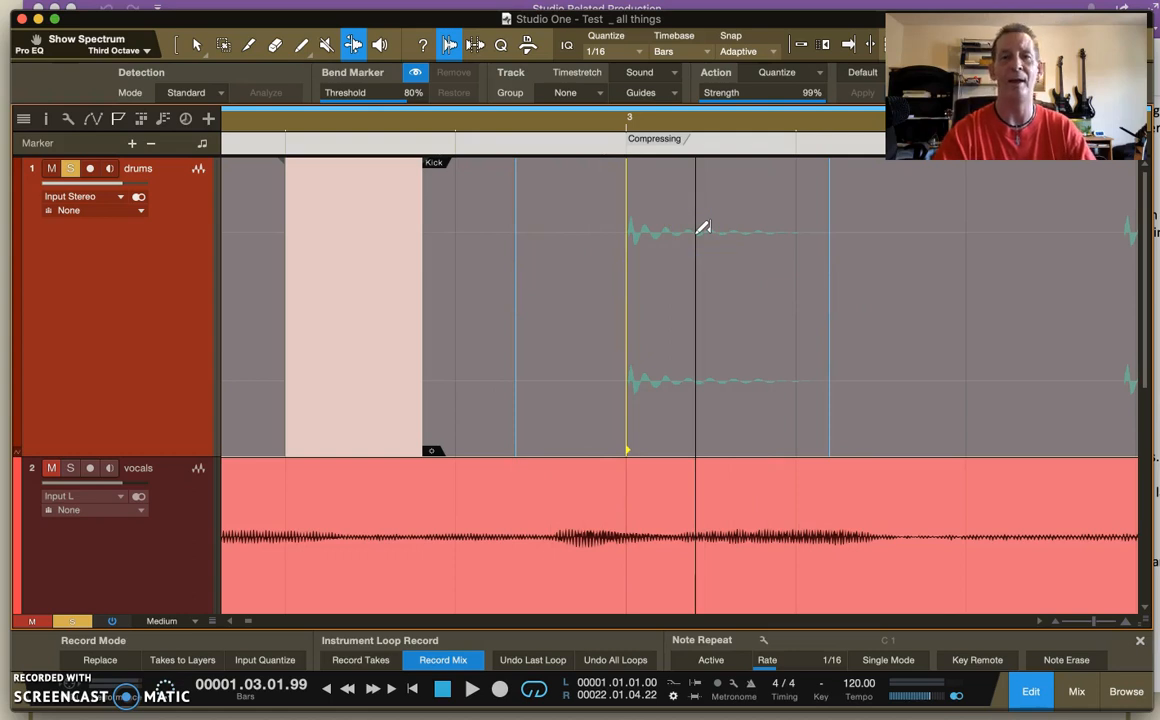
{"action": "left_click_drag", "start_coordinate": [600, 117], "coordinate": [610, 78]}
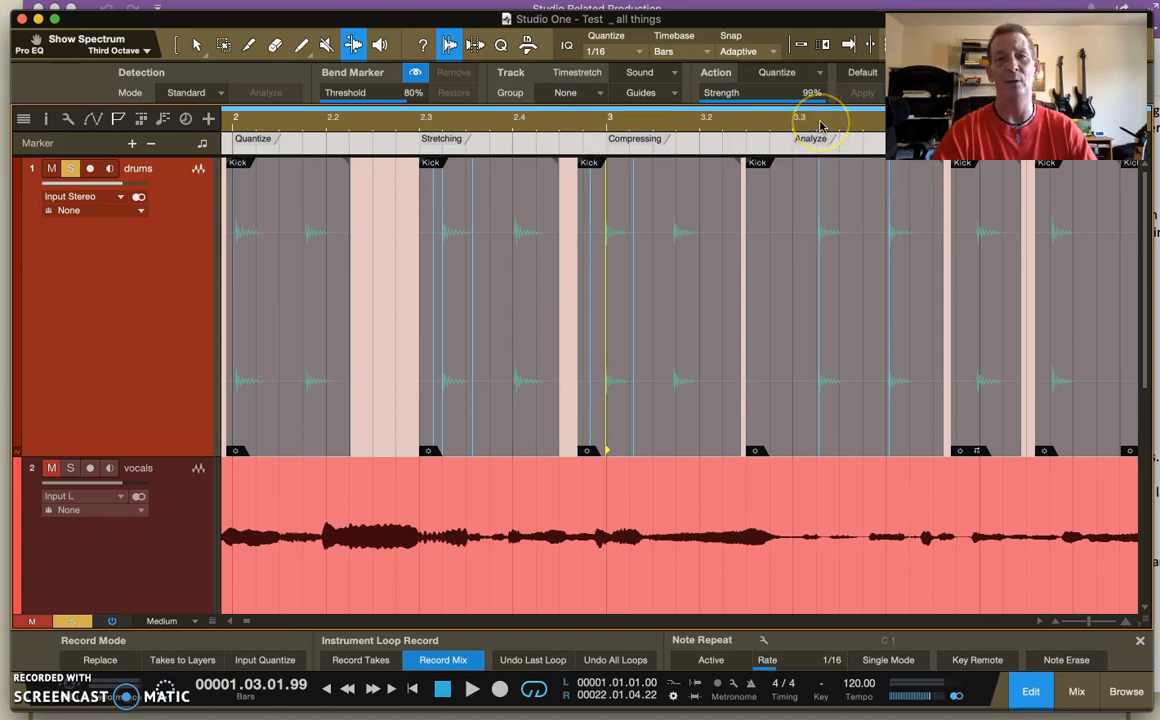
Go to the Kick event at the Delay marker, hide the bend markers, and close the Audio Bend settings
{"action": "left_click", "coordinate": [834, 223]}
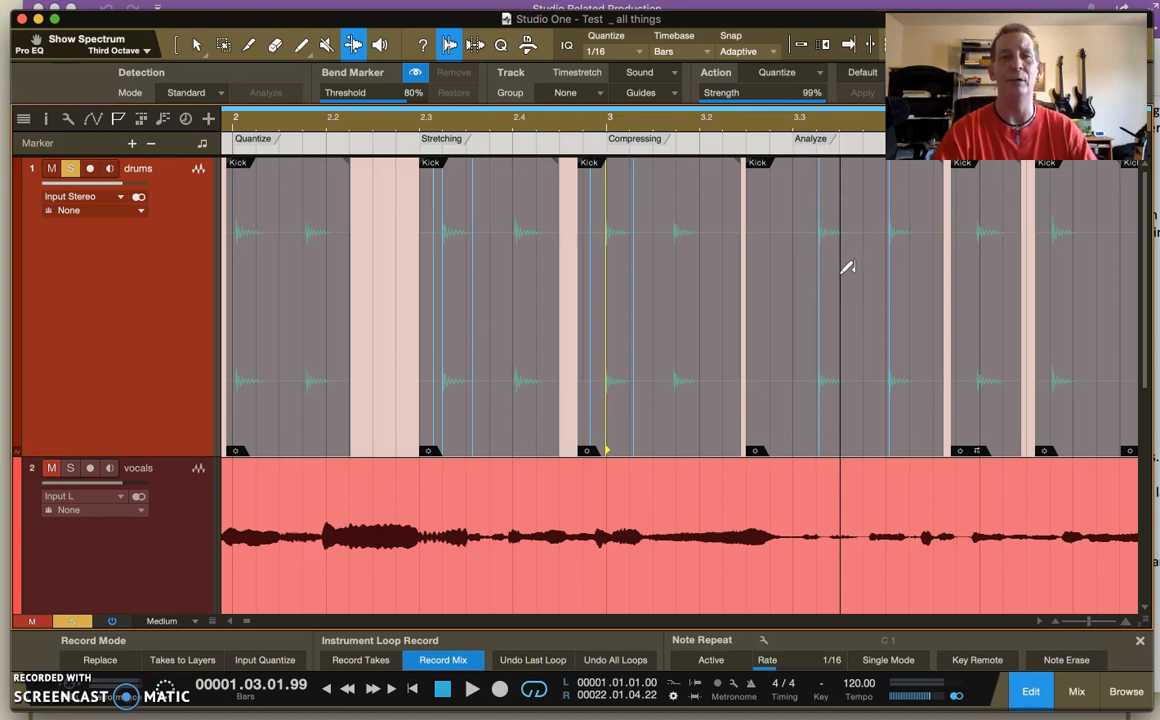
{"action": "scroll", "coordinate": [847, 267], "scroll_direction": "right", "scroll_amount": 5}
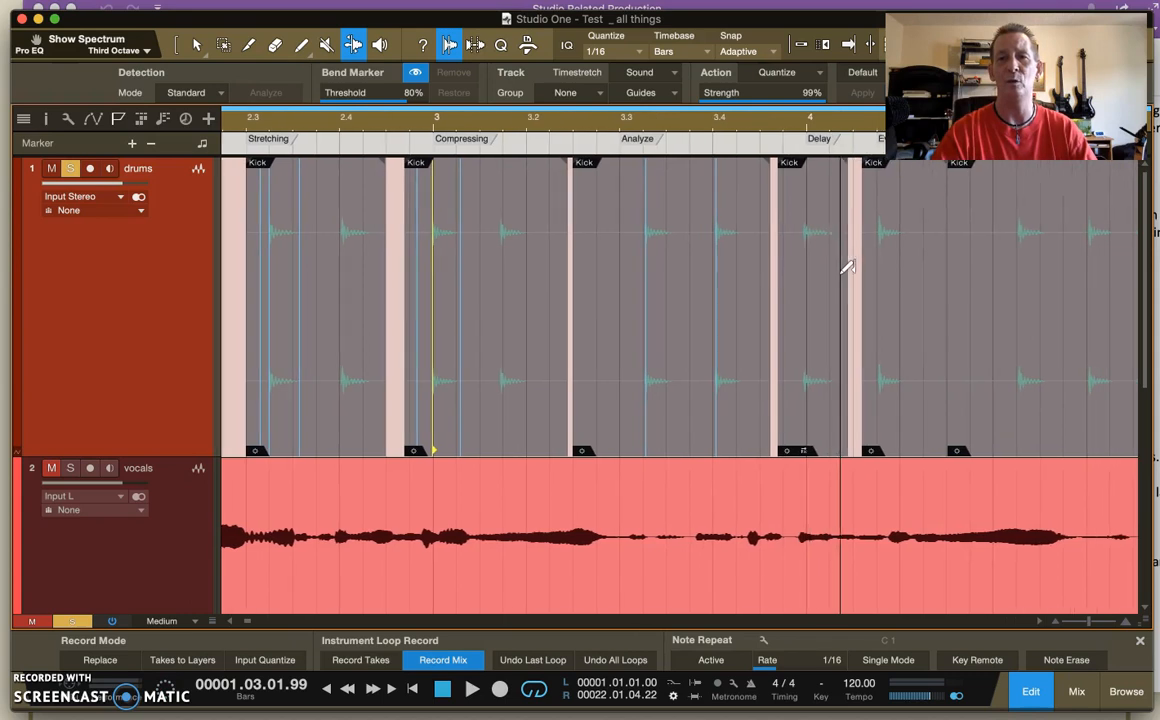
{"action": "left_click_drag", "start_coordinate": [778, 127], "coordinate": [742, 165]}
{"action": "left_click", "coordinate": [766, 440]}
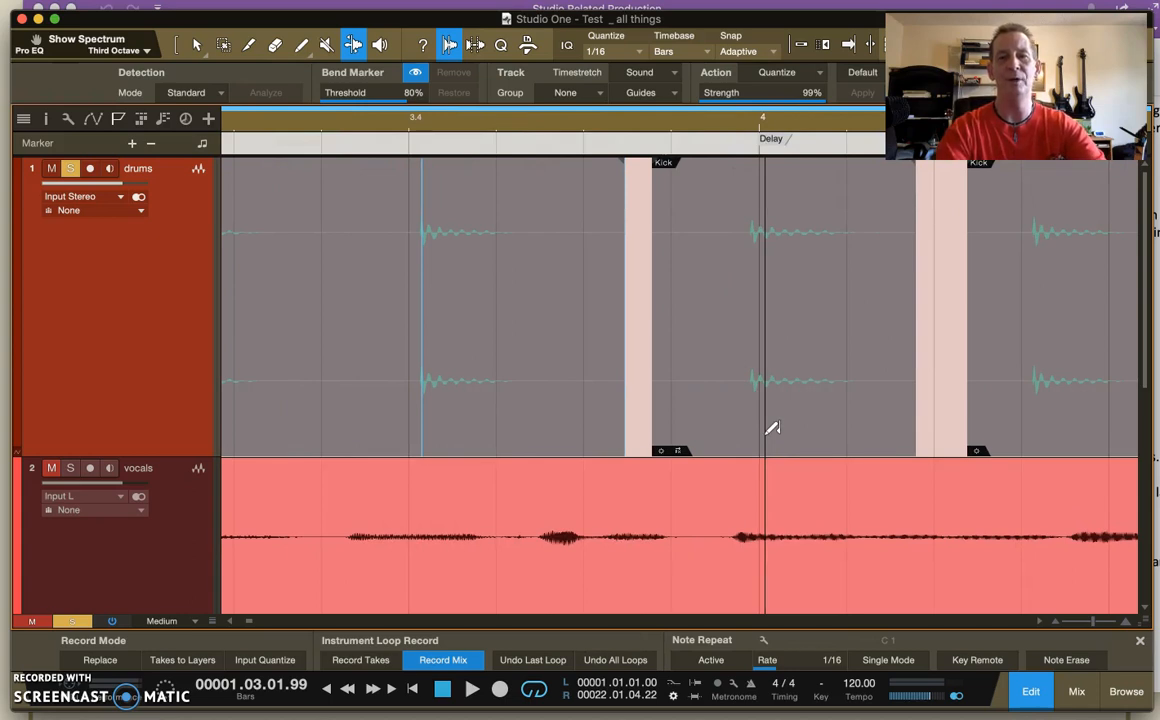
{"action": "left_click", "coordinate": [543, 226]}
{"action": "left_click", "coordinate": [416, 72]}
{"action": "left_click", "coordinate": [804, 455]}
{"action": "left_click", "coordinate": [785, 432]}
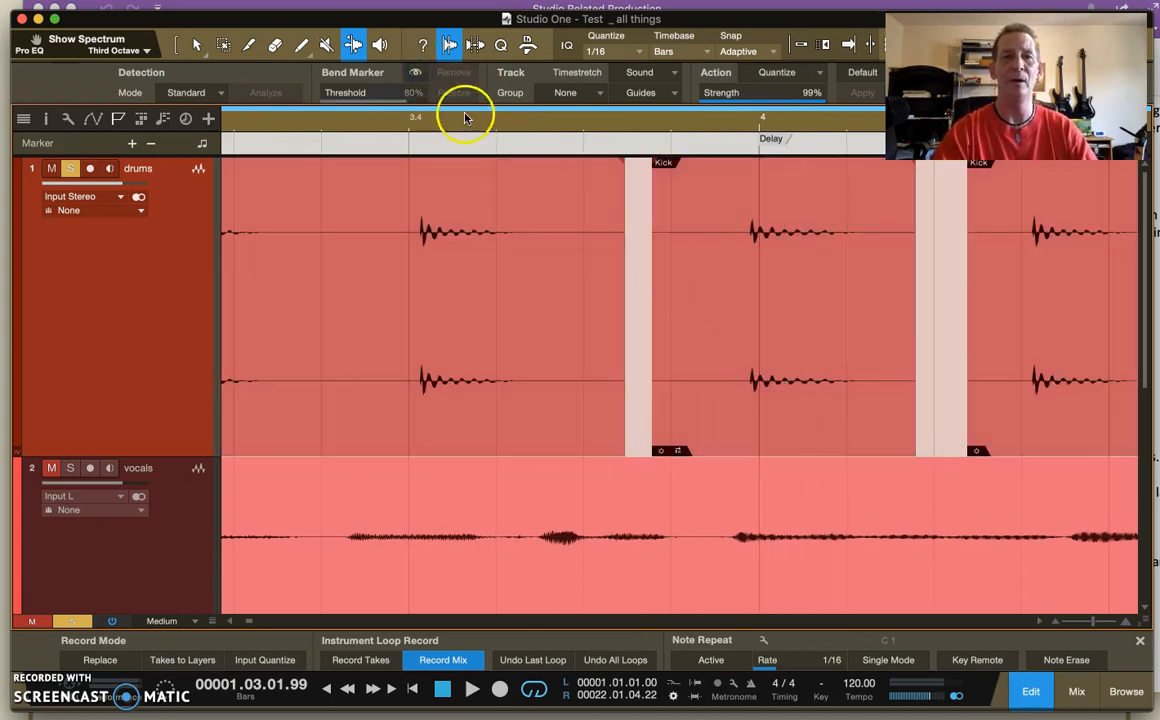
{"action": "left_click", "coordinate": [449, 44]}
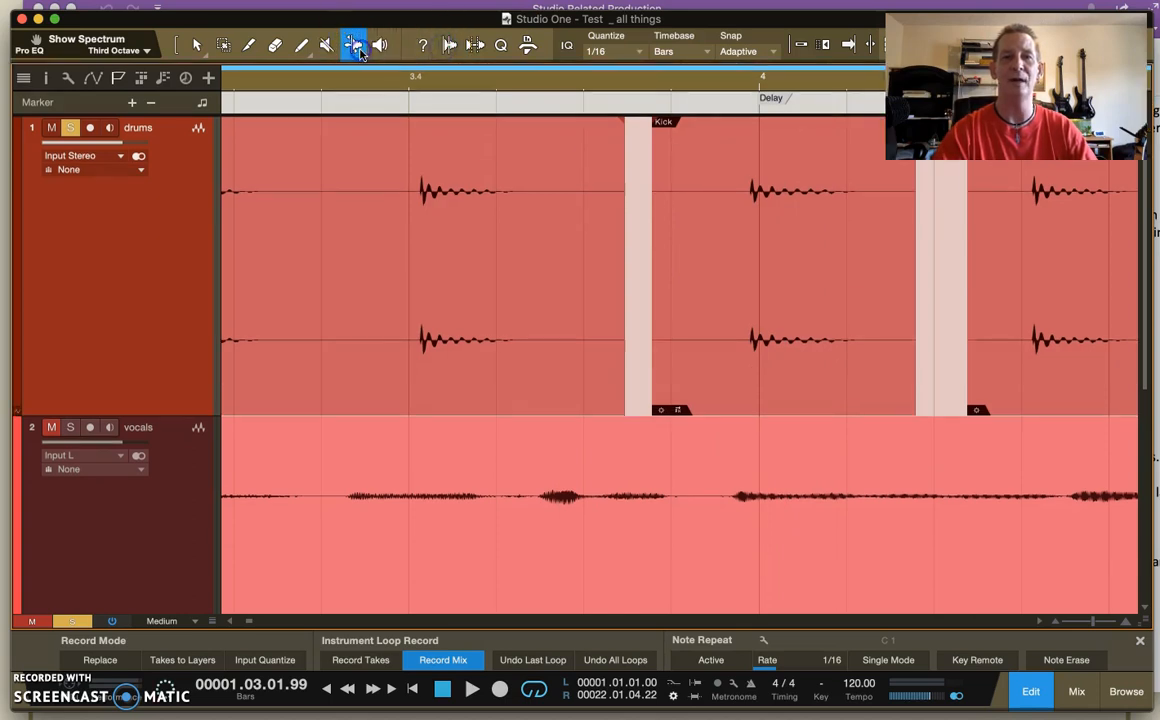
Activate the Arrow tool and open the drums track's inspector to examine its Delay setting
{"action": "left_click", "coordinate": [178, 44]}
{"action": "left_click", "coordinate": [44, 81]}
{"action": "left_click", "coordinate": [132, 237]}
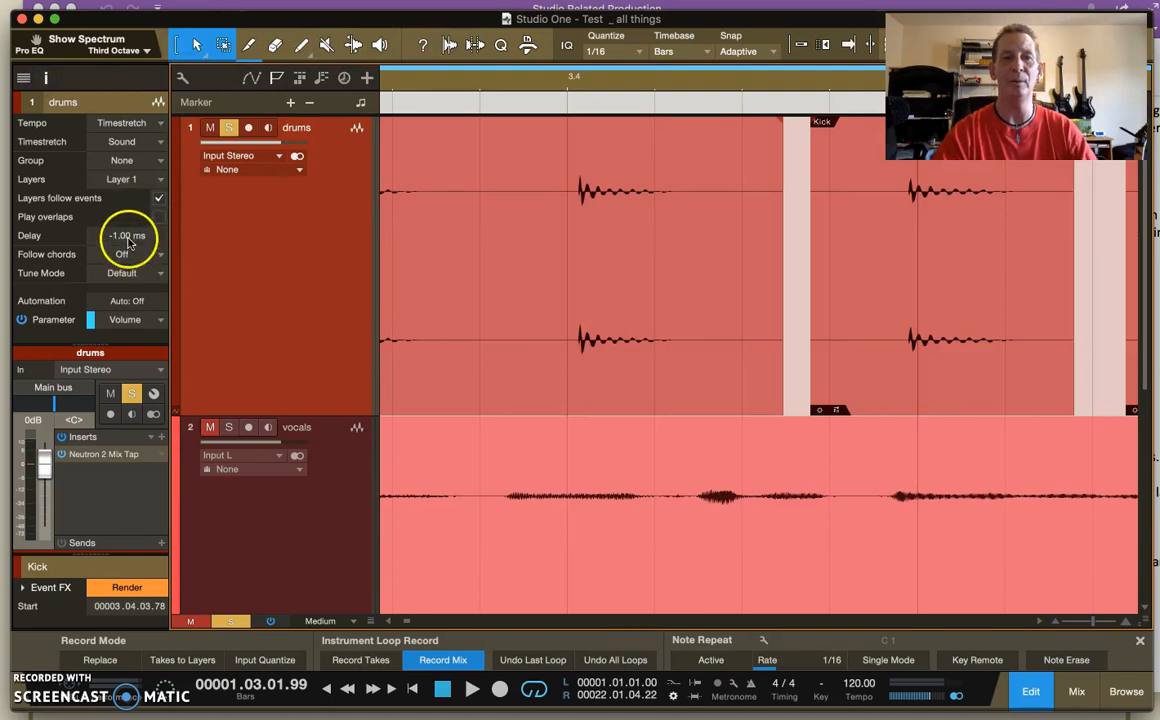
{"action": "left_click", "coordinate": [148, 246]}
Select the Kick event at the Delay marker and compare its hit with the bar 4 line and the track's Delay setting
{"action": "left_click", "coordinate": [911, 266]}
{"action": "left_click", "coordinate": [906, 342]}
{"action": "scroll", "coordinate": [906, 342], "scroll_direction": "right", "scroll_amount": 5}
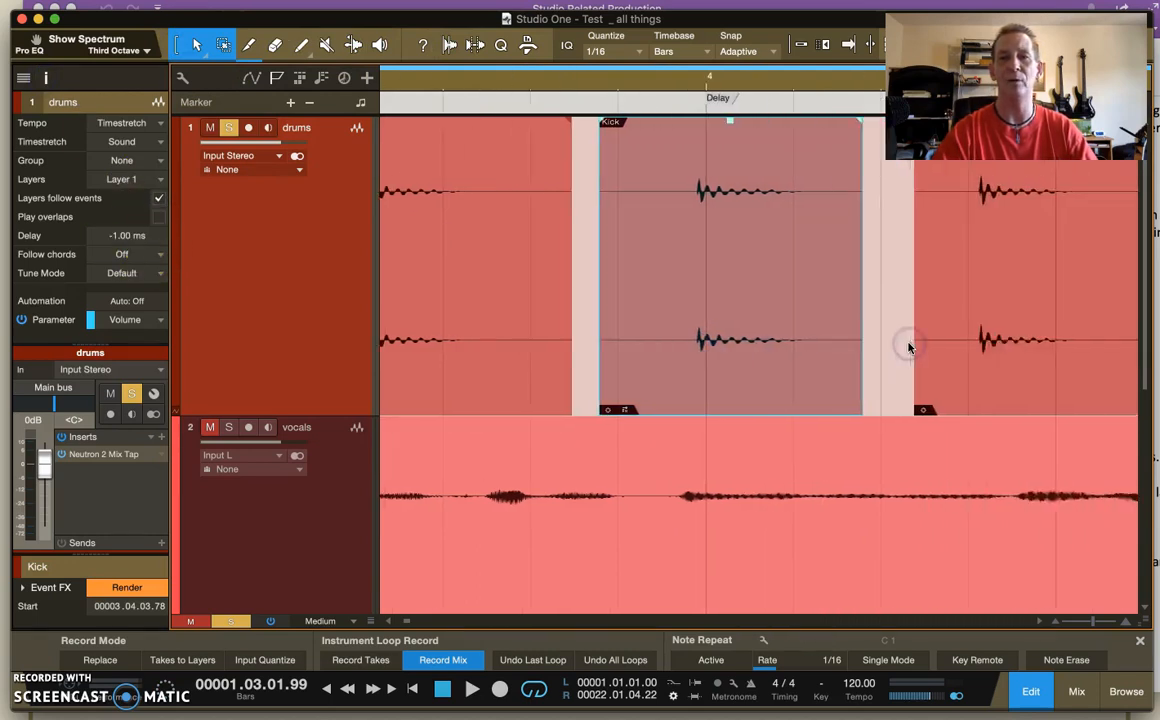
{"action": "left_click", "coordinate": [632, 326]}
{"action": "left_click", "coordinate": [613, 316]}
{"action": "left_click", "coordinate": [122, 250]}
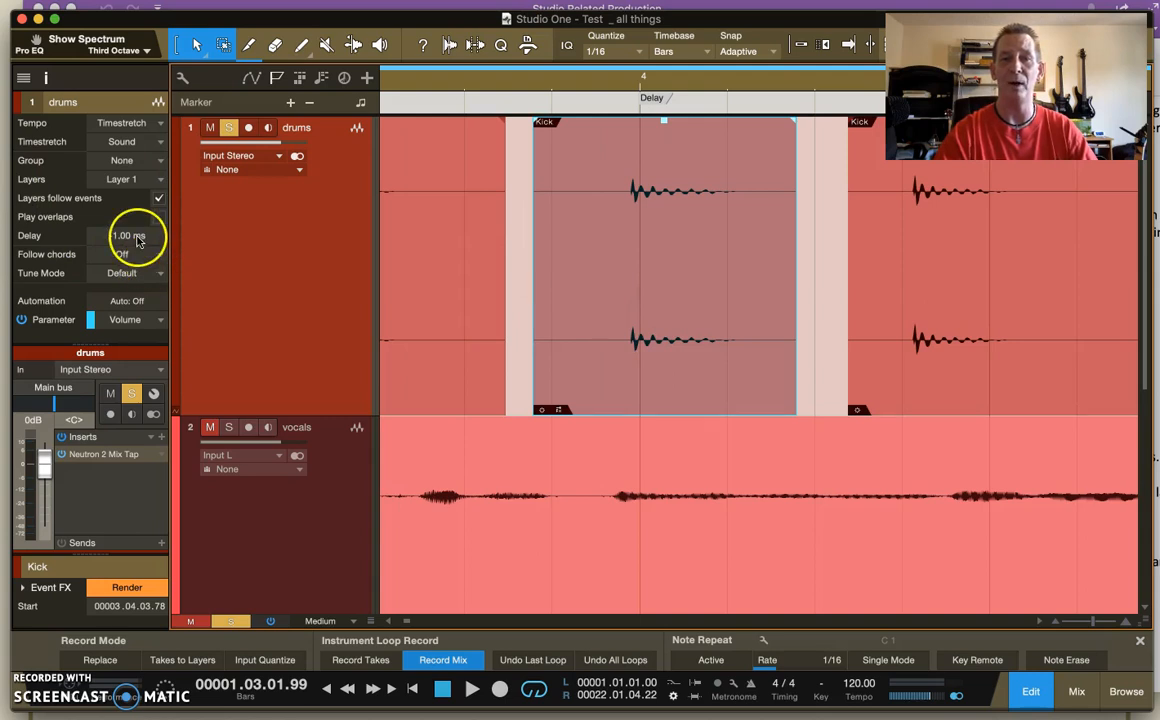
{"action": "left_click", "coordinate": [629, 360]}
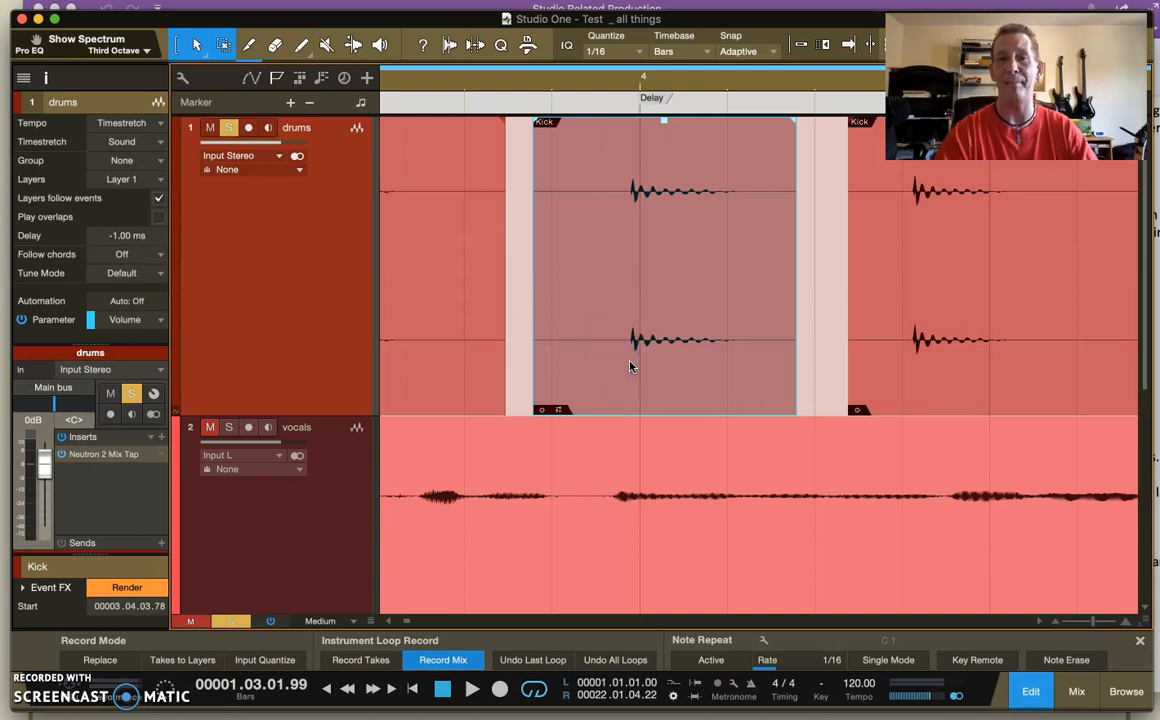
{"action": "left_click", "coordinate": [645, 341]}
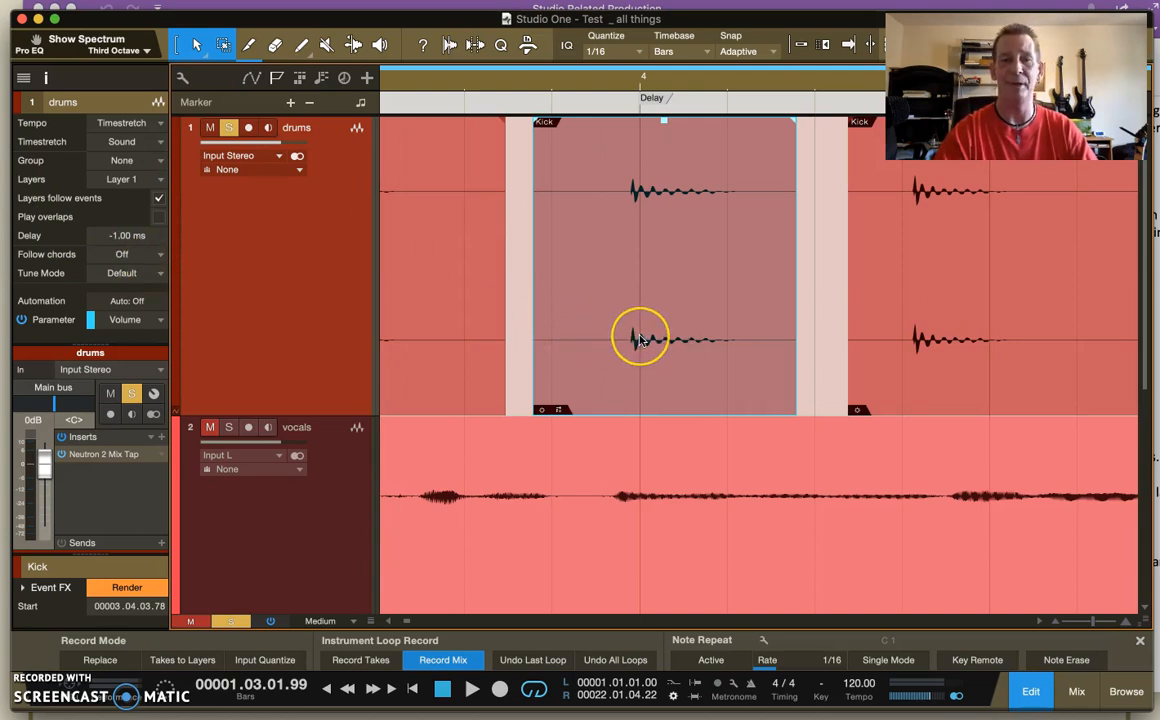
{"action": "left_click", "coordinate": [641, 340]}
{"action": "left_click", "coordinate": [634, 375]}
{"action": "left_click", "coordinate": [640, 387]}
Show the macro toolbar and bring up Insert Event FX for the selected Kick event with Pro EQ as the device
{"action": "left_click", "coordinate": [527, 45]}
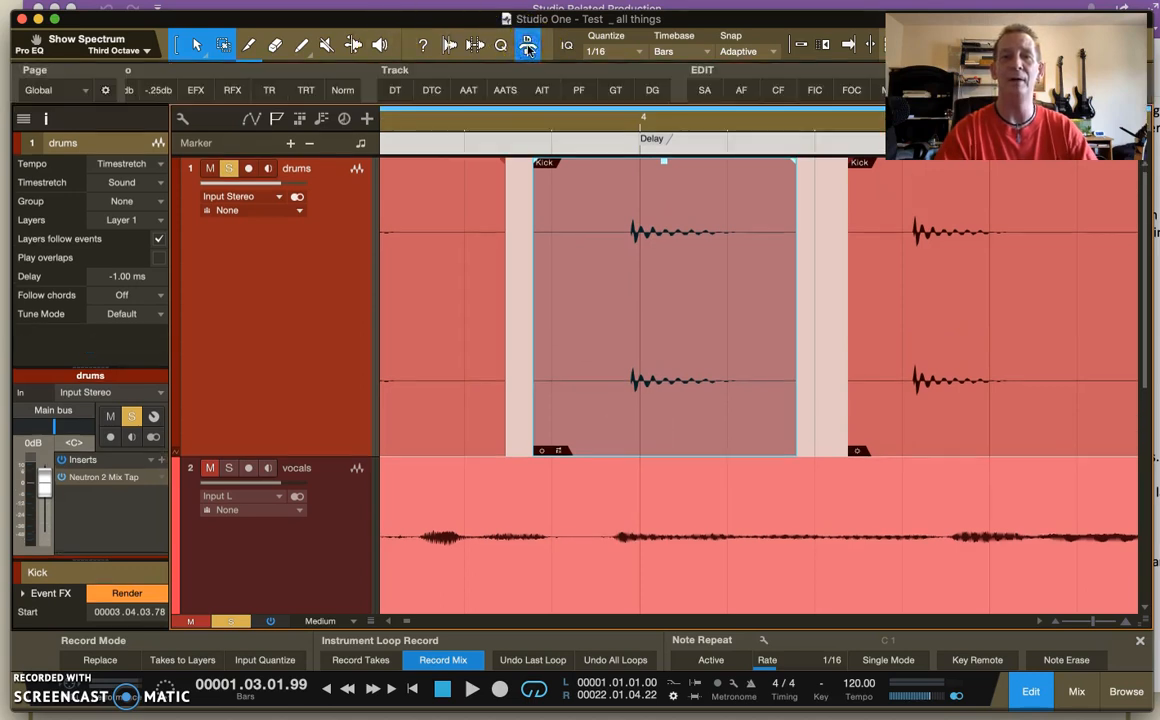
{"action": "left_click", "coordinate": [196, 91]}
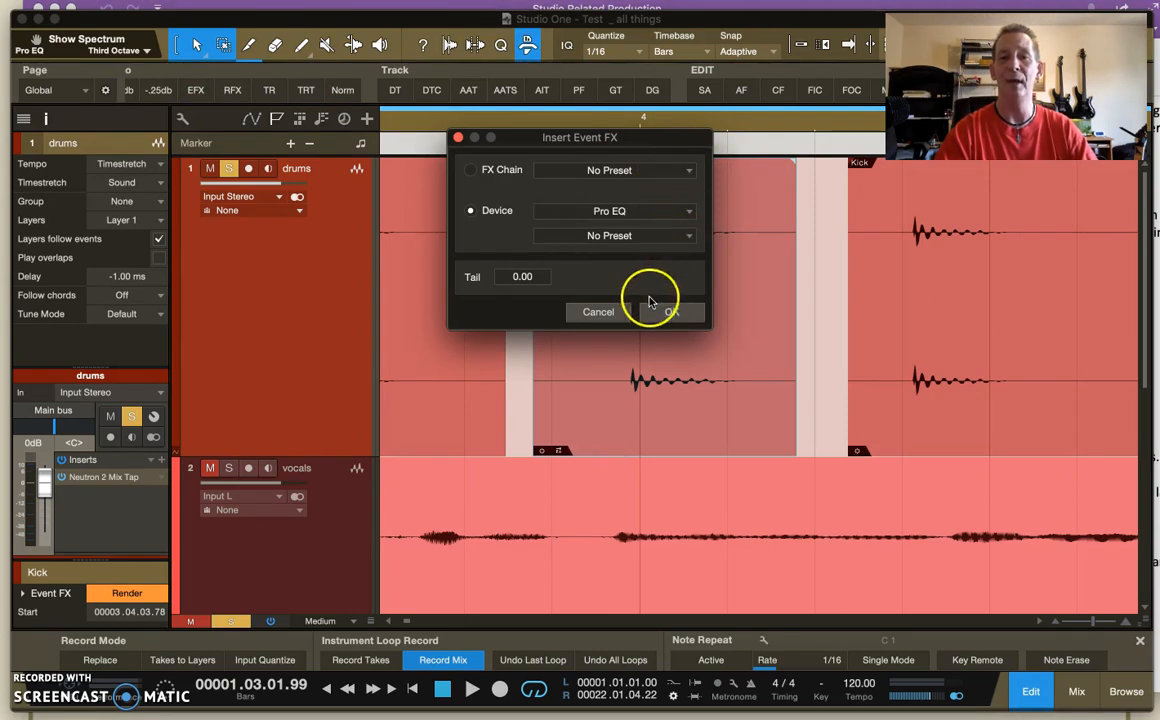
{"action": "left_click", "coordinate": [672, 311]}
Open the Neutron 2 Mix Tap insert on the drums track for editing
{"action": "right_click", "coordinate": [150, 478]}
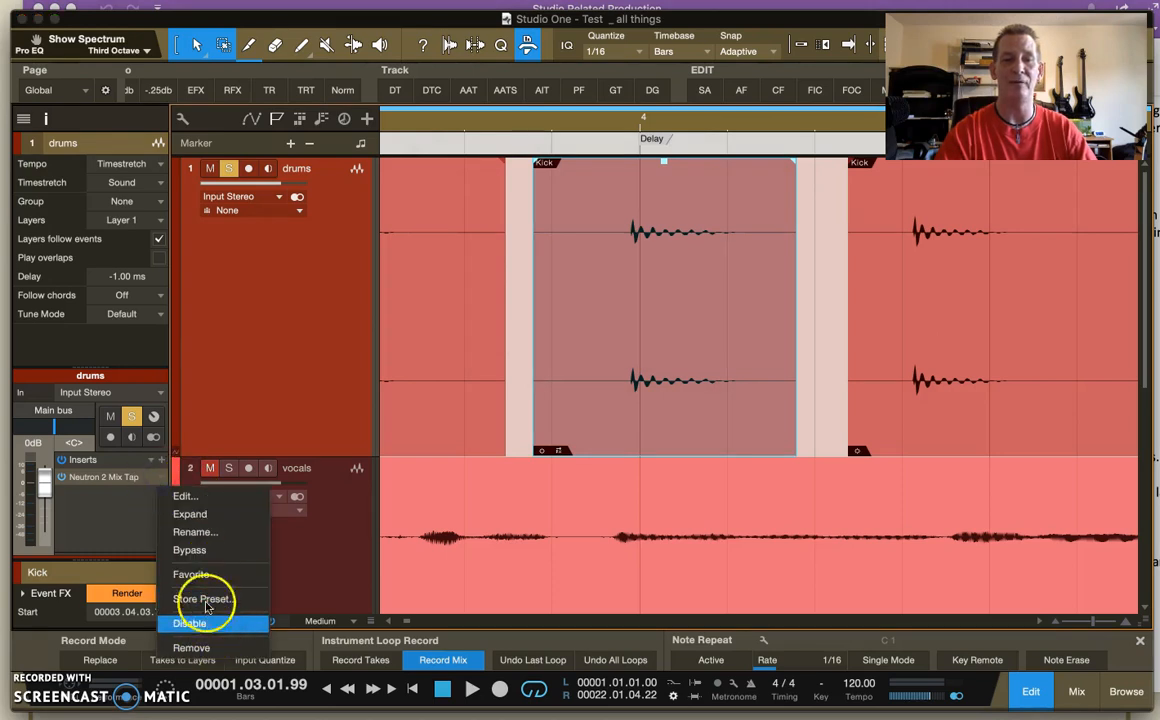
{"action": "left_click", "coordinate": [190, 495]}
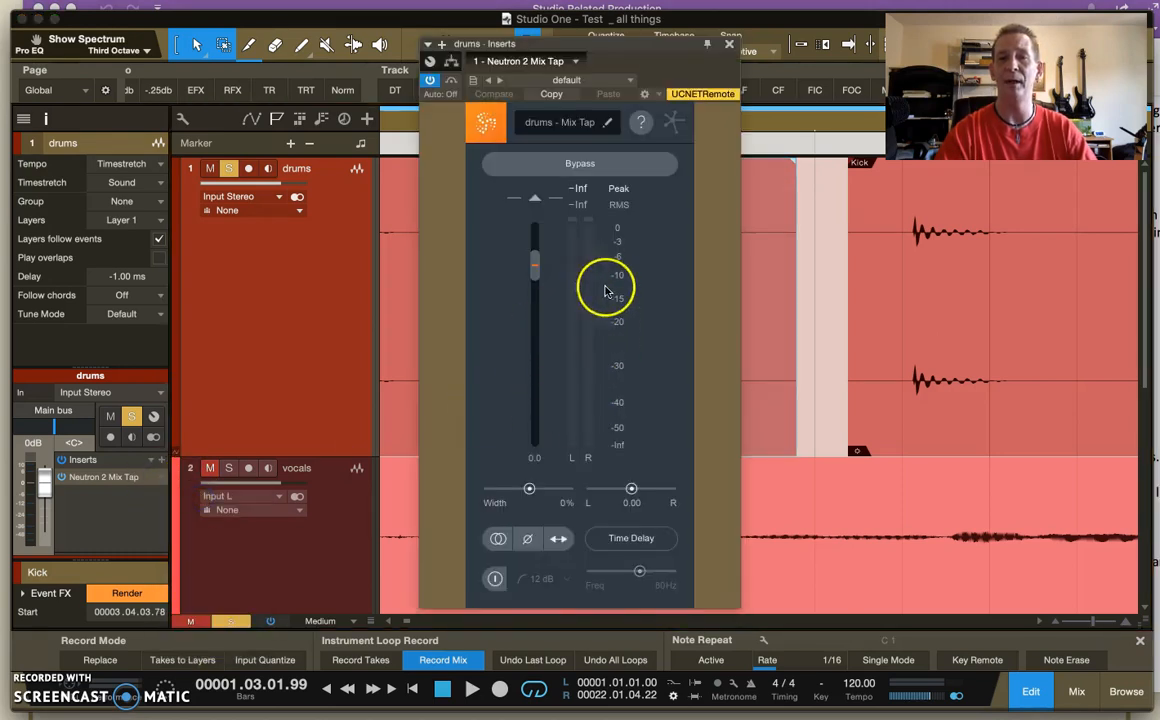
Inspect Mix Tap's left and right Time Delay settings and move the selected Kick event so its hit meets the bar 4 line
{"action": "left_click", "coordinate": [628, 541]}
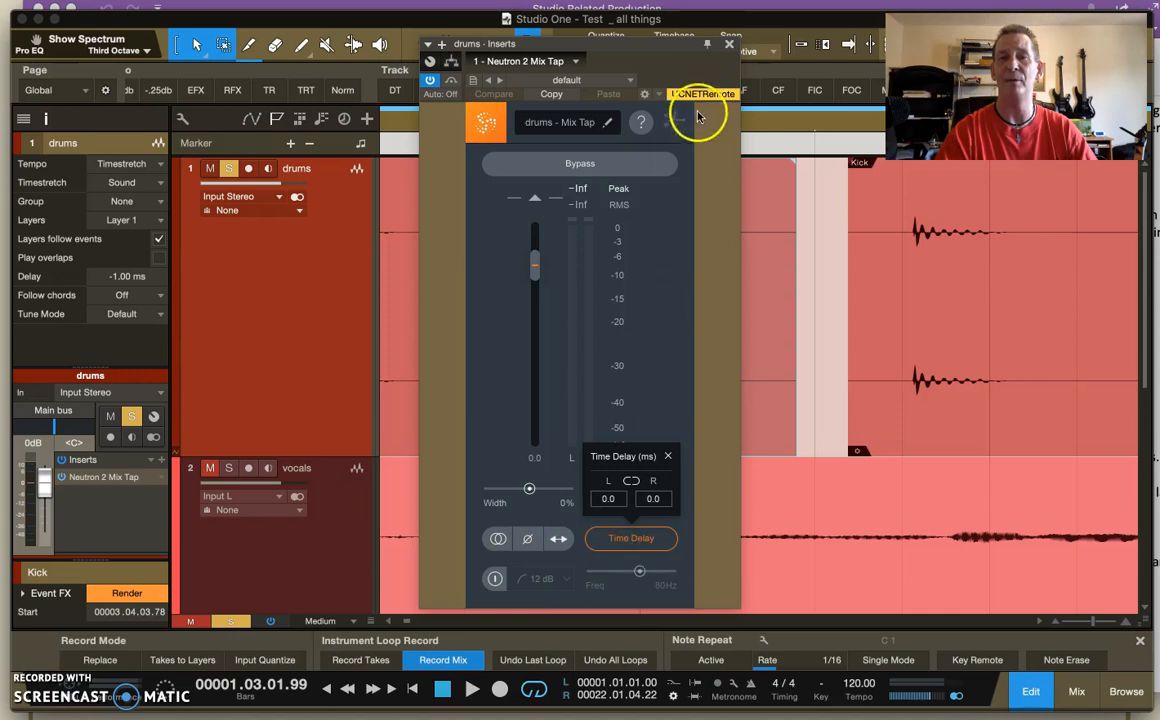
{"action": "left_click", "coordinate": [729, 44]}
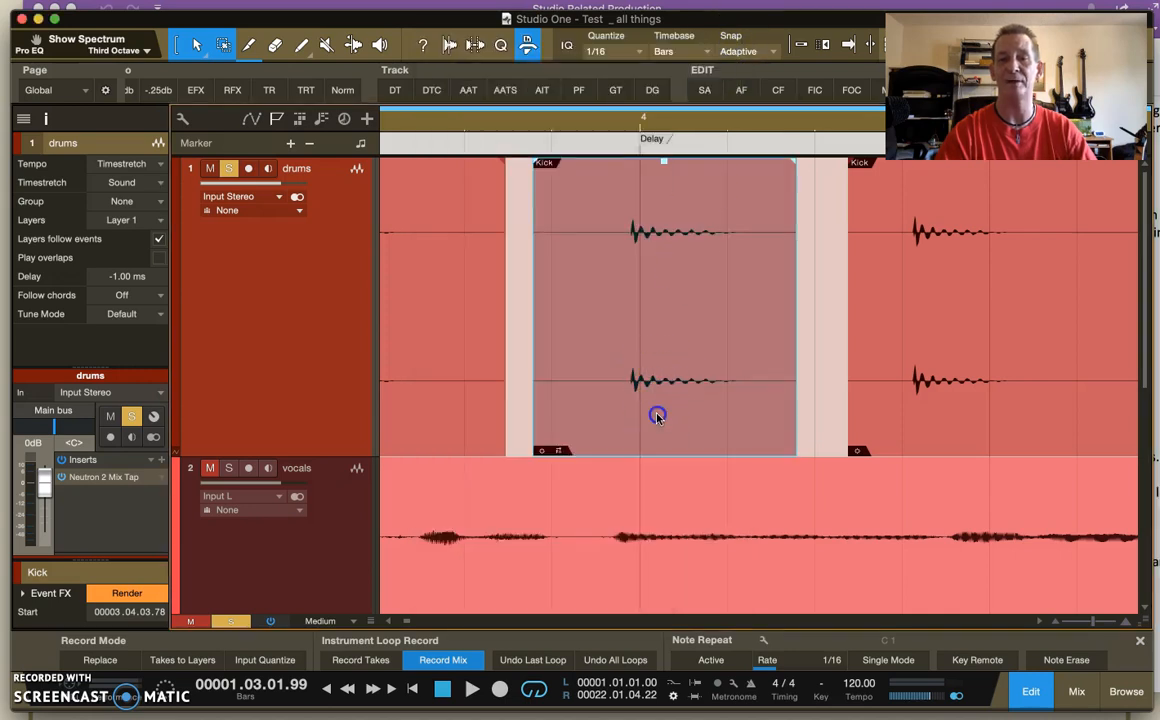
{"action": "mouse_move", "coordinate": [657, 418]}
{"action": "left_mouse_down"}
{"action": "mouse_move", "coordinate": [678, 409]}
{"action": "mouse_move", "coordinate": [668, 418]}
{"action": "left_mouse_up"}
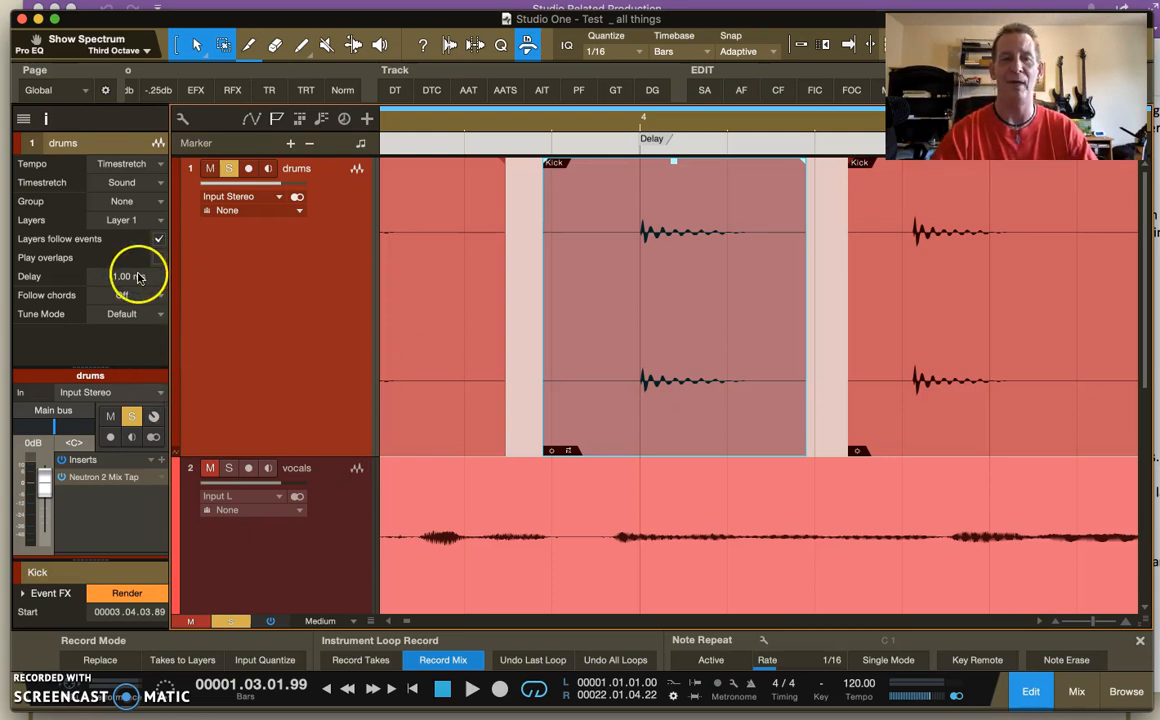
Return to the start of the song and enlarge the vocals track's height so the opening phrase's waveform can be examined
{"action": "left_click_drag", "start_coordinate": [664, 124], "coordinate": [738, 52]}
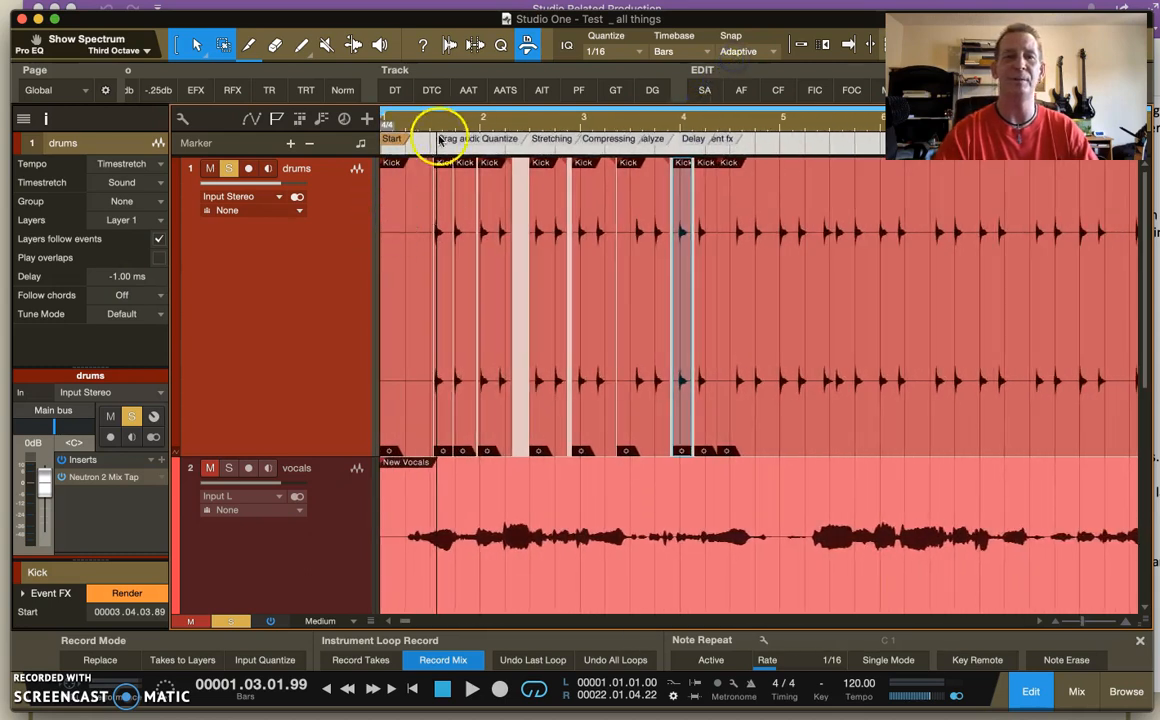
{"action": "left_click_drag", "start_coordinate": [422, 119], "coordinate": [595, 160]}
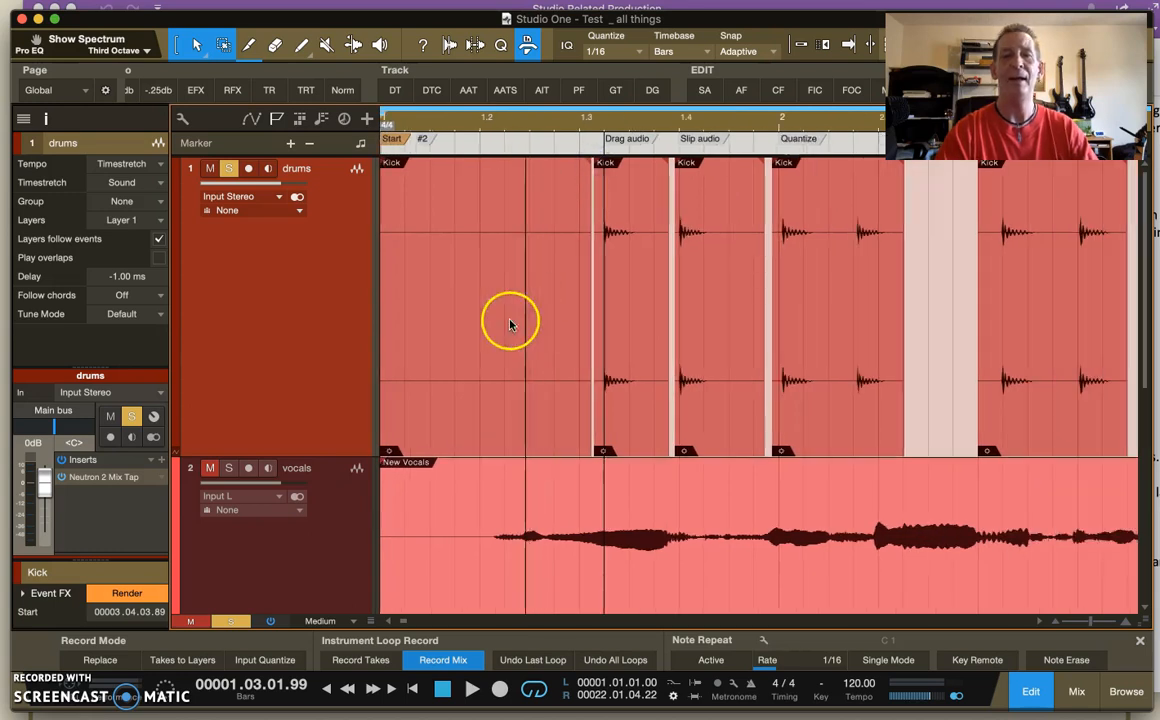
{"action": "scroll", "coordinate": [341, 440], "scroll_direction": "down", "scroll_amount": 3}
{"action": "scroll", "coordinate": [341, 440], "scroll_direction": "down", "scroll_amount": 5}
{"action": "scroll", "coordinate": [341, 440], "scroll_direction": "up", "scroll_amount": 2}
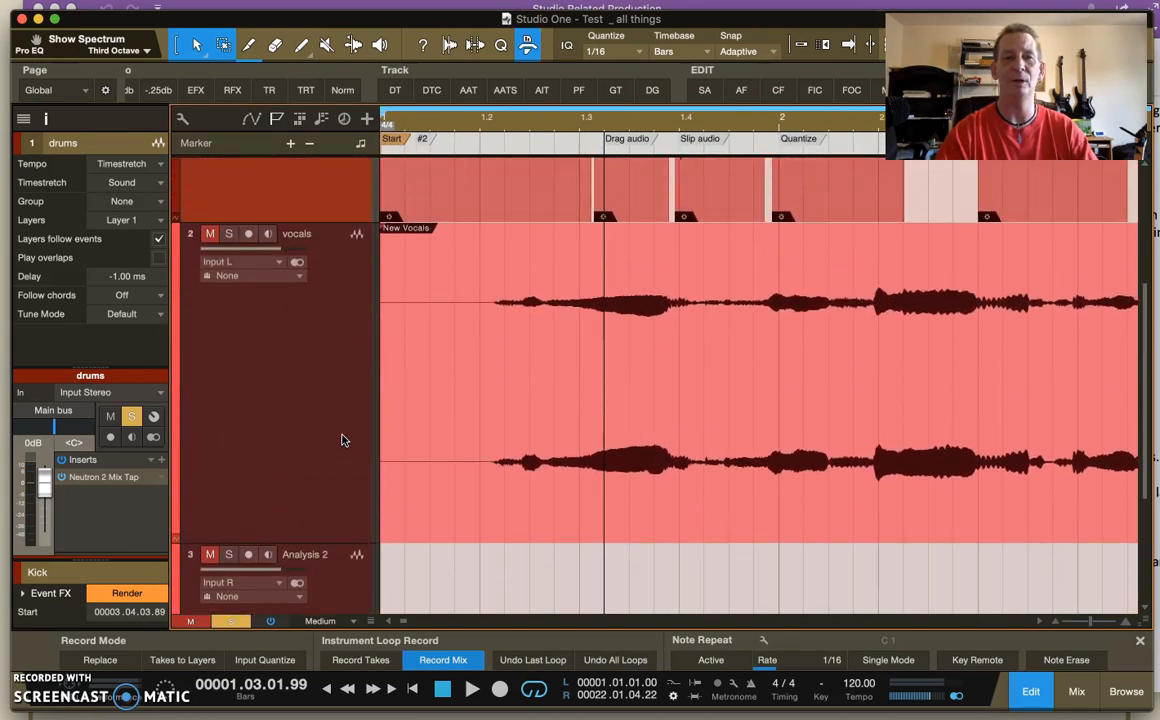
{"action": "scroll", "coordinate": [341, 440], "scroll_direction": "down", "scroll_amount": 1}
{"action": "left_click_drag", "start_coordinate": [334, 469], "coordinate": [336, 598]}
{"action": "left_click_drag", "start_coordinate": [500, 492], "coordinate": [623, 207]}
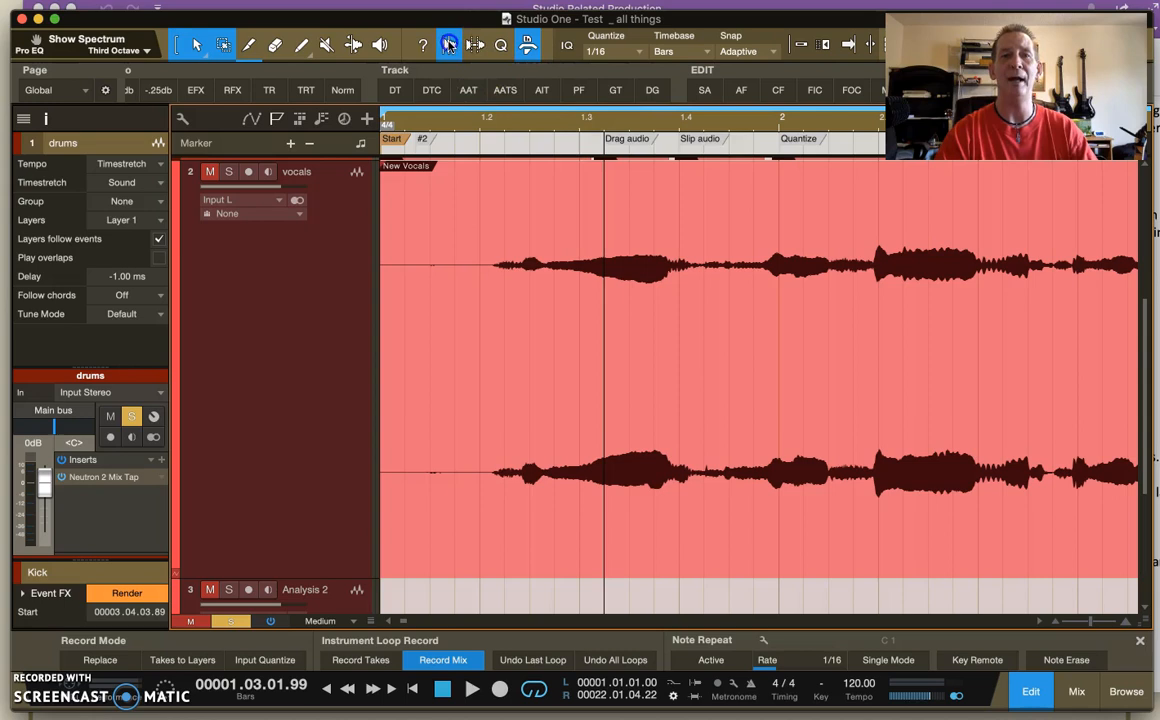
Activate the Bend tool with the Audio Bend controls shown, and select and solo the vocals track
{"action": "left_click", "coordinate": [352, 44]}
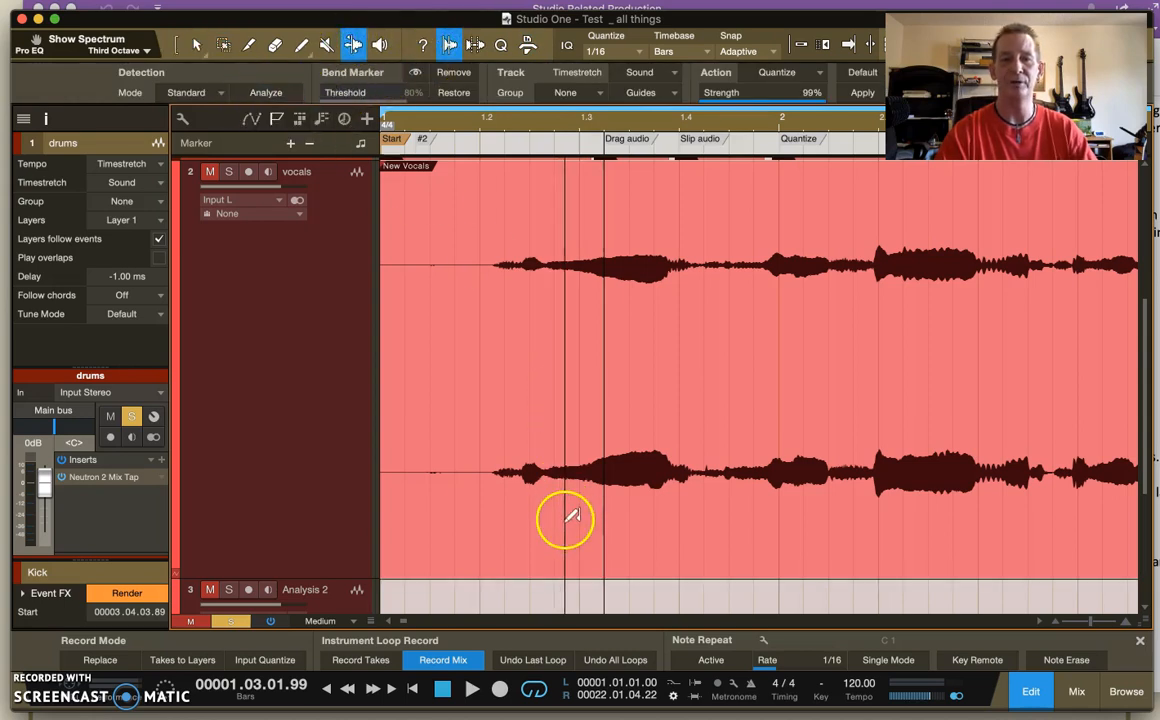
{"action": "left_click", "coordinate": [571, 553]}
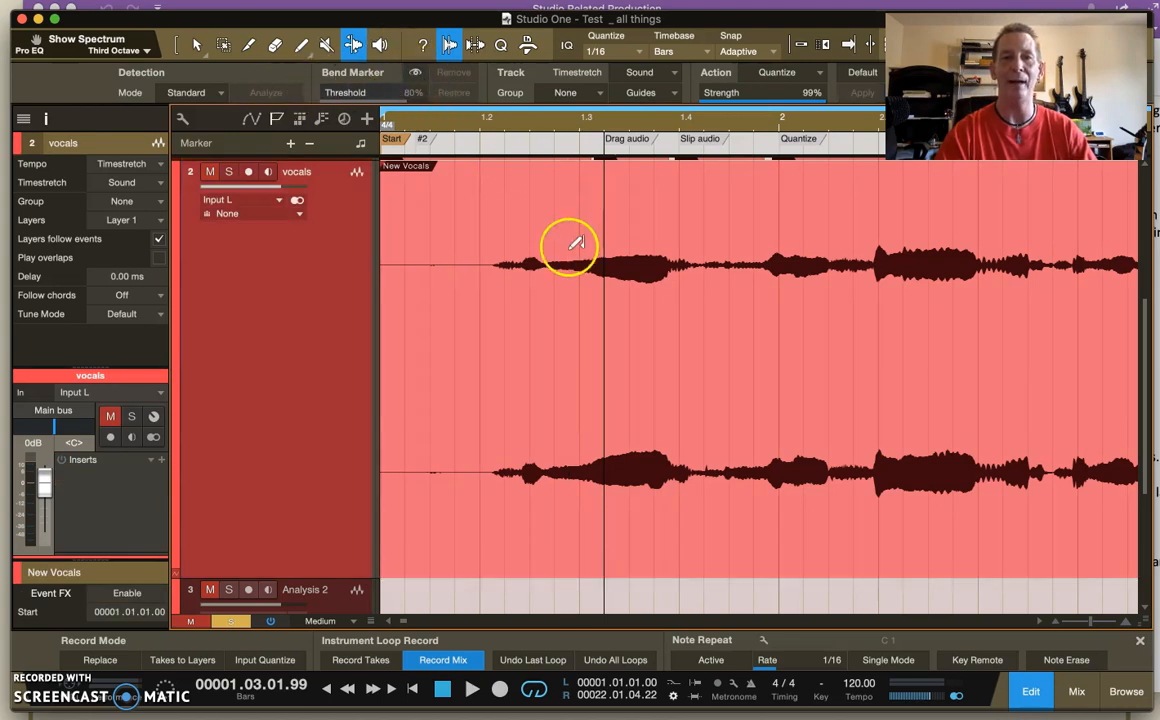
{"action": "left_click", "coordinate": [603, 508]}
{"action": "left_click", "coordinate": [350, 308]}
{"action": "left_click", "coordinate": [229, 172]}
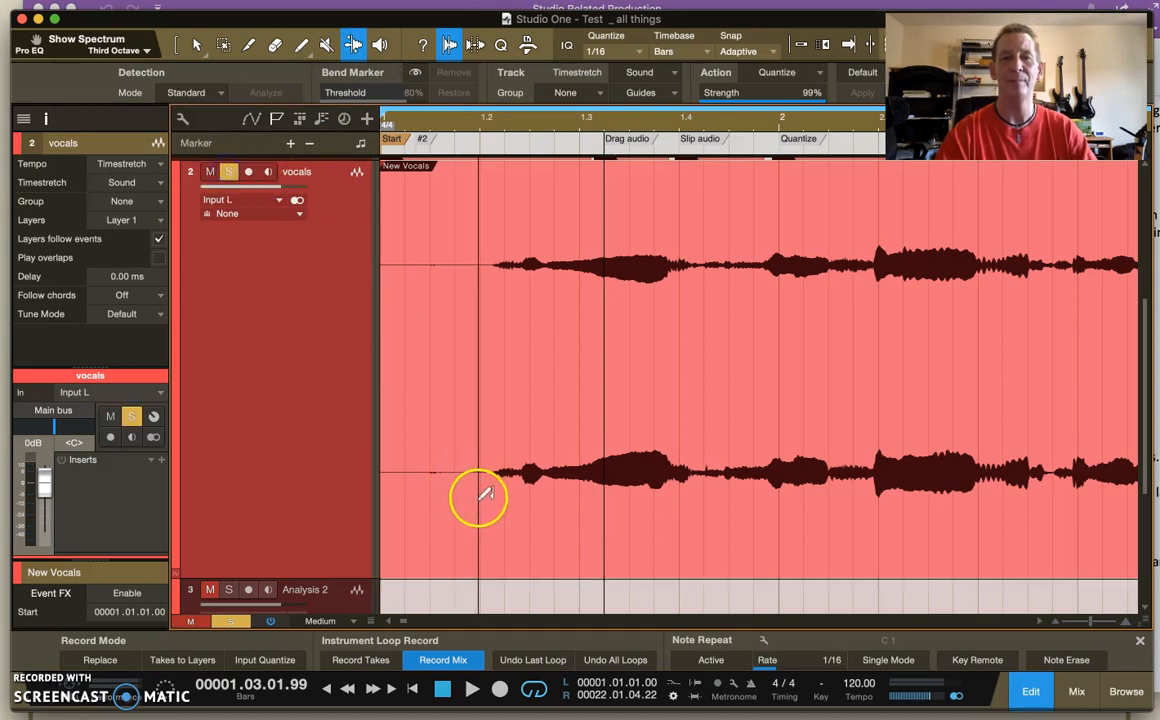
Switch to the Arrow tool and show the bend markers on the New Vocals event
{"action": "left_click", "coordinate": [196, 44]}
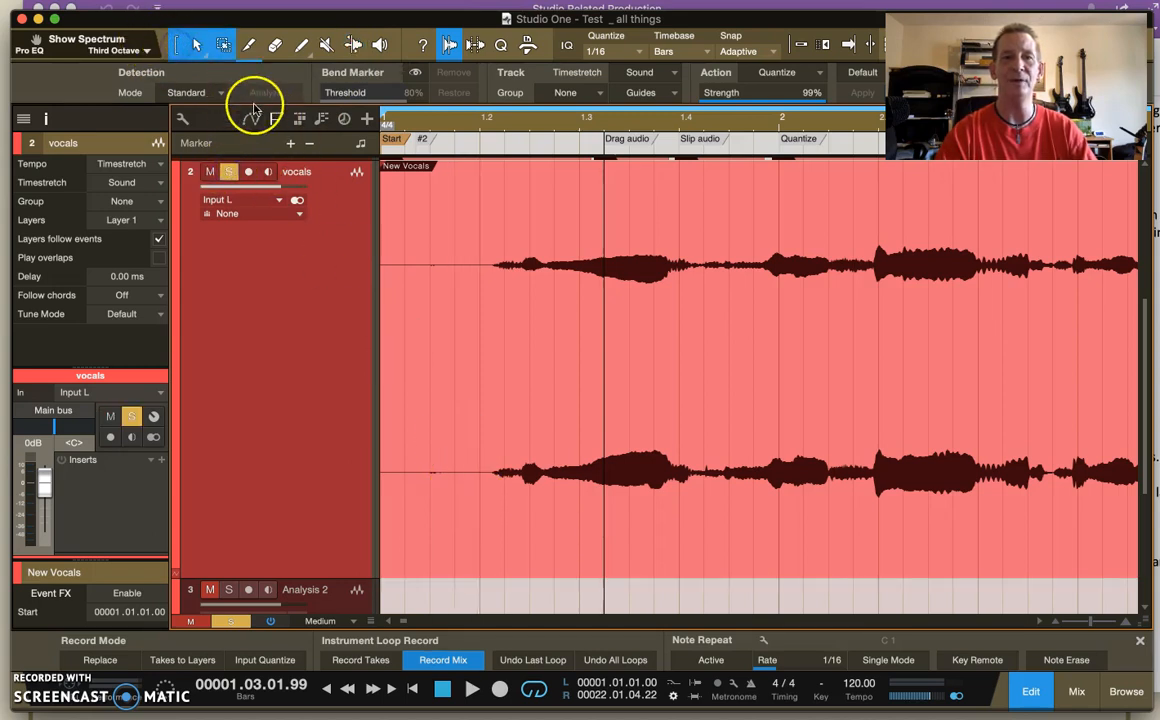
{"action": "left_click", "coordinate": [416, 73]}
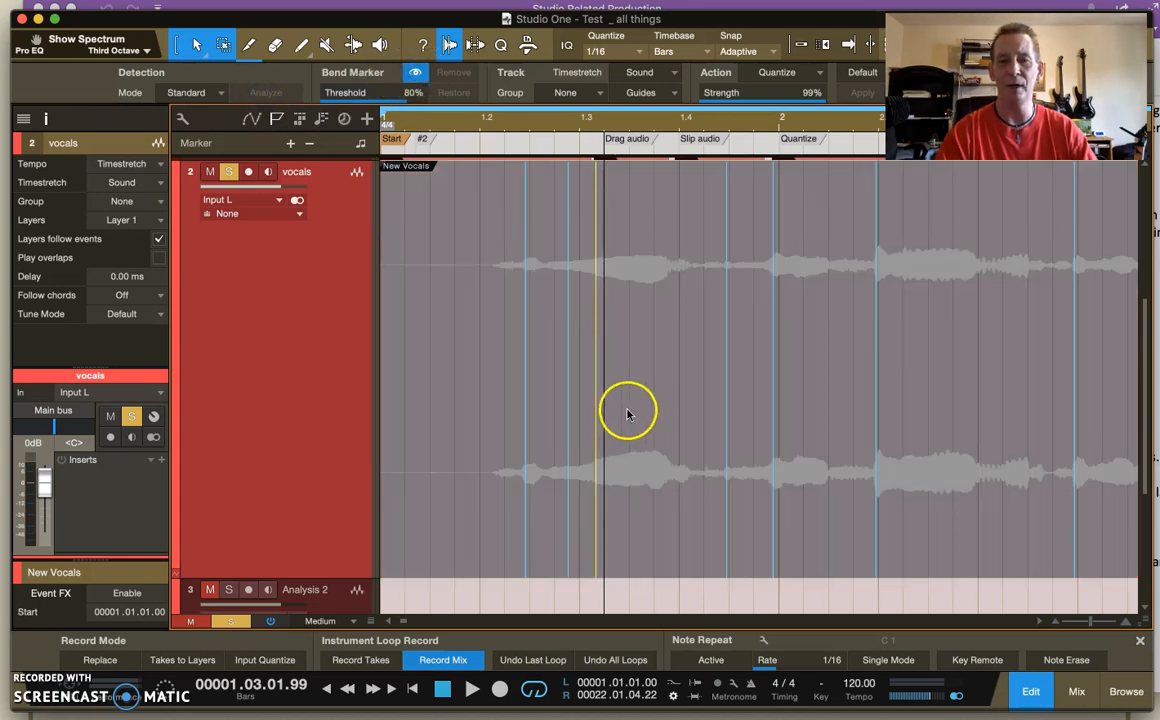
{"action": "left_click", "coordinate": [580, 274]}
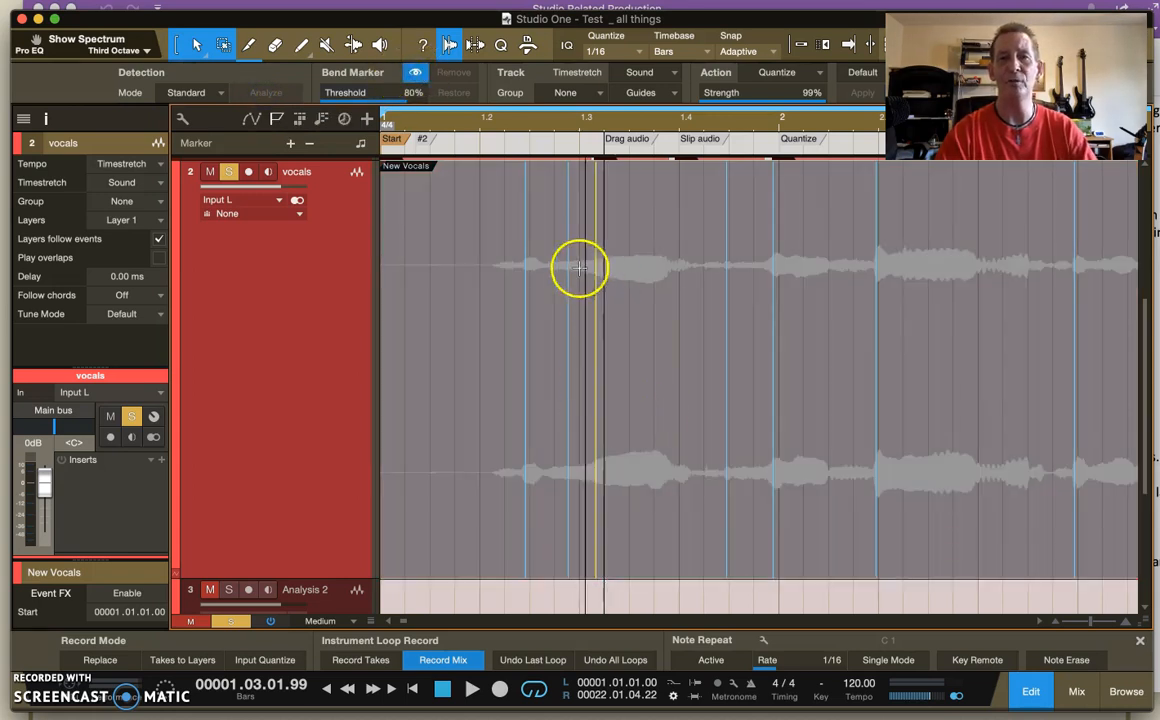
{"action": "left_click", "coordinate": [494, 228]}
Add bend markers by hand with the Bend tool at the syllable starts and ends of New Vocals, from just after beat 1.2 into bar 2
{"action": "left_click", "coordinate": [353, 44]}
{"action": "left_click", "coordinate": [494, 258]}
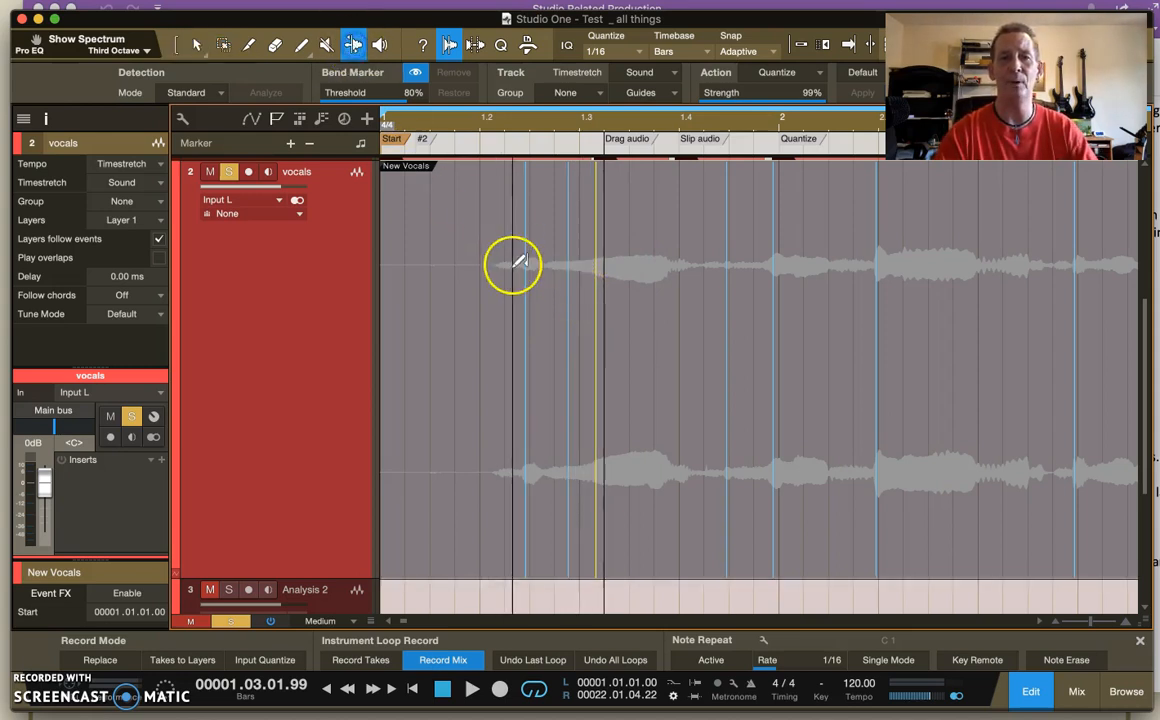
{"action": "mouse_move", "coordinate": [523, 280]}
{"action": "left_mouse_down"}
{"action": "mouse_move", "coordinate": [725, 277]}
{"action": "mouse_move", "coordinate": [707, 280]}
{"action": "mouse_move", "coordinate": [728, 290]}
{"action": "mouse_move", "coordinate": [769, 280]}
{"action": "mouse_move", "coordinate": [765, 292]}
{"action": "mouse_move", "coordinate": [785, 285]}
{"action": "mouse_move", "coordinate": [771, 290]}
{"action": "mouse_move", "coordinate": [788, 253]}
{"action": "mouse_move", "coordinate": [802, 252]}
{"action": "mouse_move", "coordinate": [834, 278]}
{"action": "mouse_move", "coordinate": [968, 274]}
{"action": "mouse_move", "coordinate": [985, 290]}
{"action": "left_mouse_up"}
{"action": "left_click", "coordinate": [545, 282]}
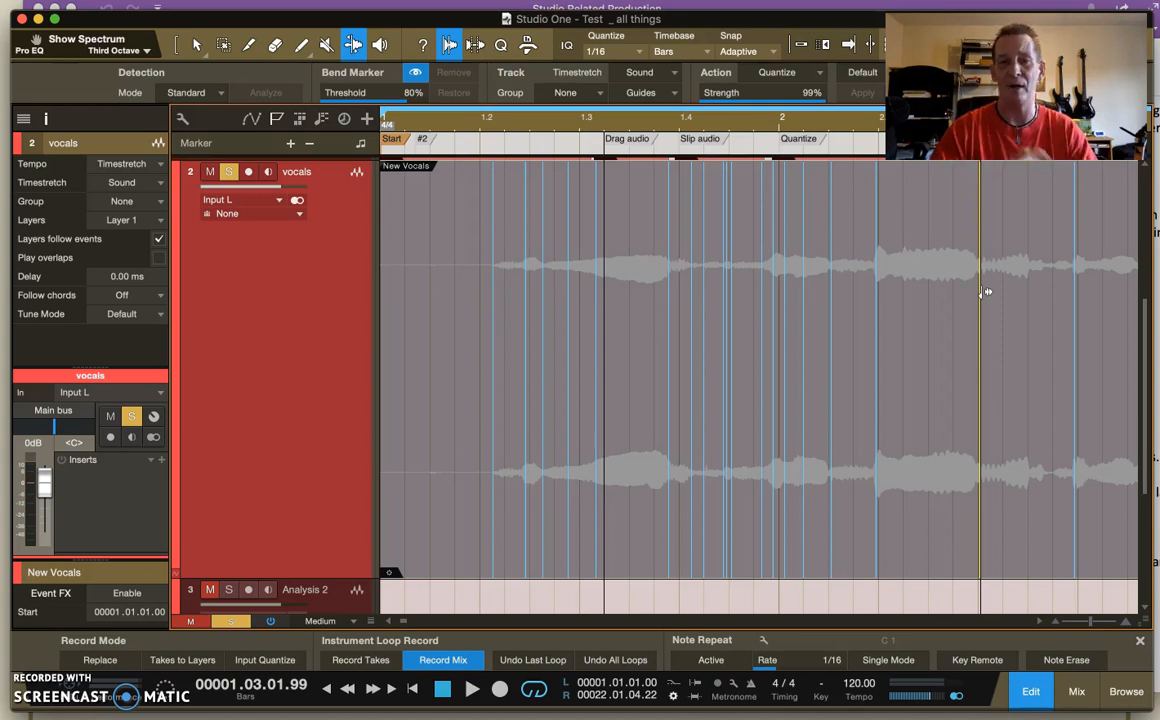
{"action": "left_click", "coordinate": [530, 284]}
{"action": "mouse_move", "coordinate": [533, 284]}
{"action": "left_mouse_down"}
{"action": "mouse_move", "coordinate": [546, 277]}
{"action": "mouse_move", "coordinate": [505, 269]}
{"action": "mouse_move", "coordinate": [572, 280]}
{"action": "mouse_move", "coordinate": [843, 258]}
{"action": "mouse_move", "coordinate": [658, 267]}
{"action": "left_mouse_up"}
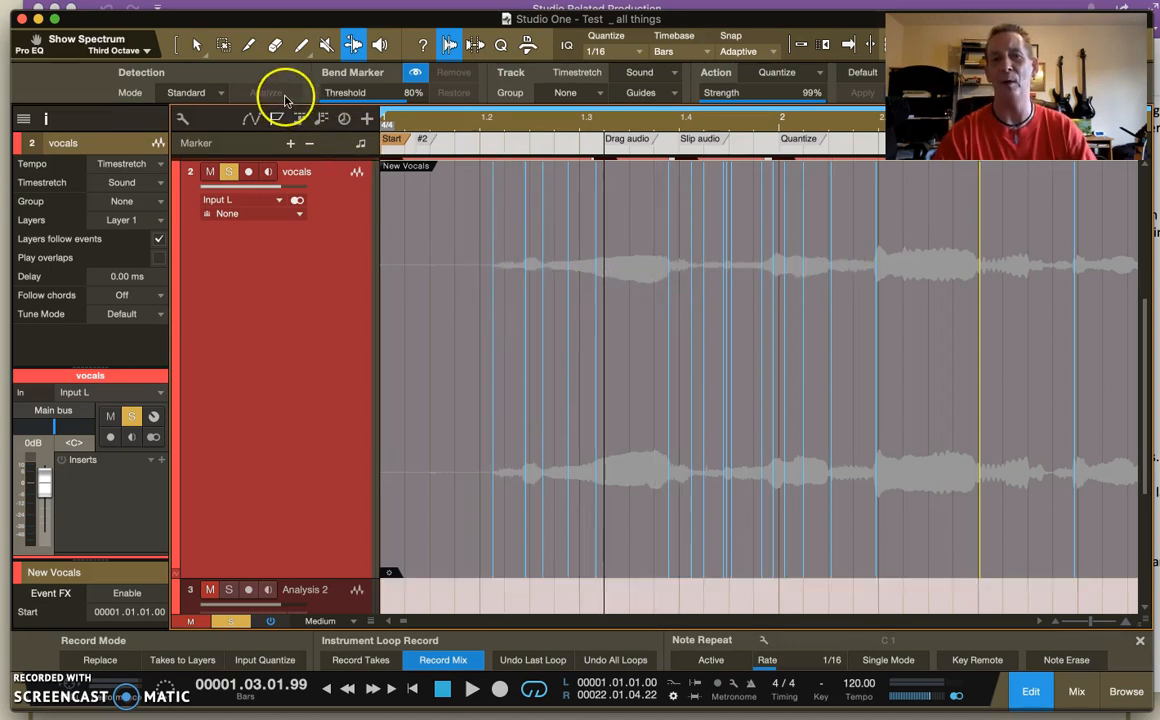
{"action": "left_click", "coordinate": [415, 73]}
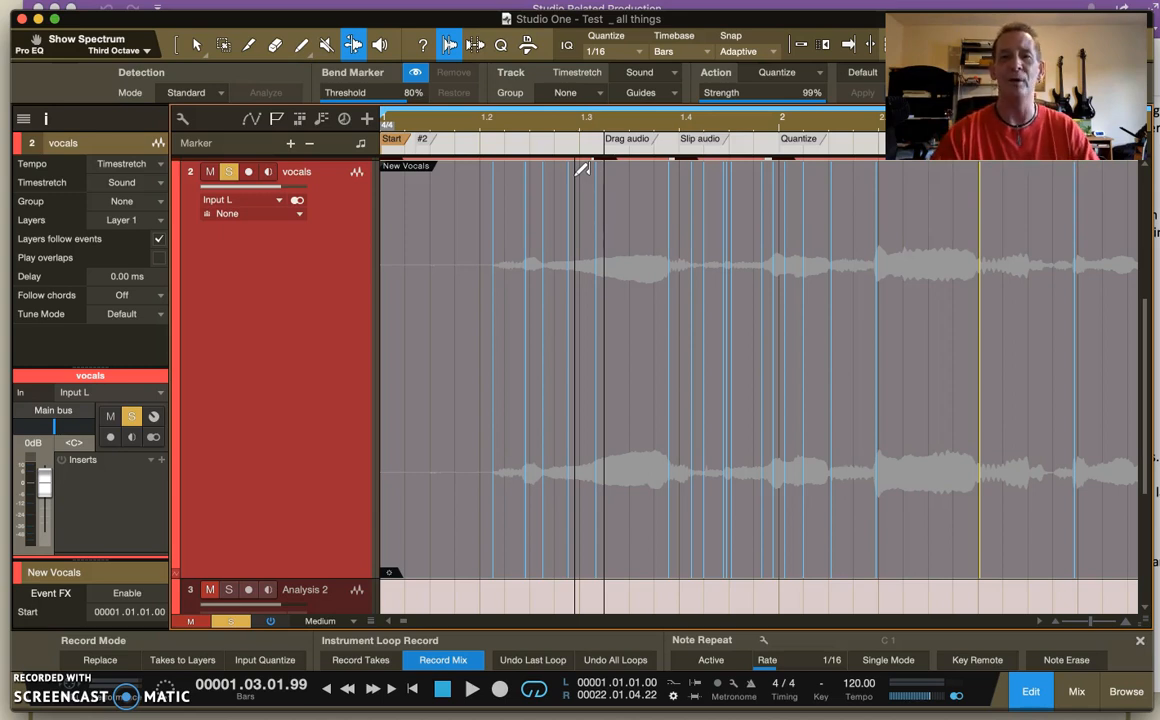
Slip the audio inside the drums' Kick event at the Slip audio marker earlier, bringing its hit to the beat 1.4 line
{"action": "scroll", "coordinate": [580, 170], "scroll_direction": "up", "scroll_amount": 5}
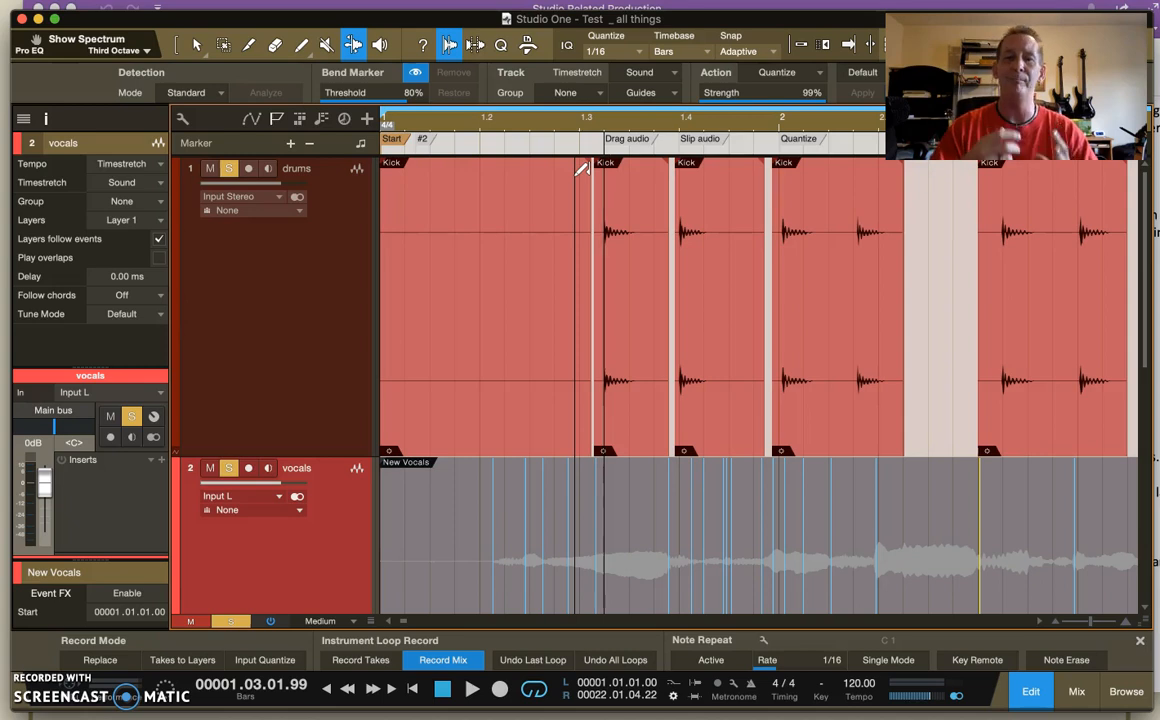
{"action": "left_click_drag", "start_coordinate": [662, 110], "coordinate": [663, 383]}
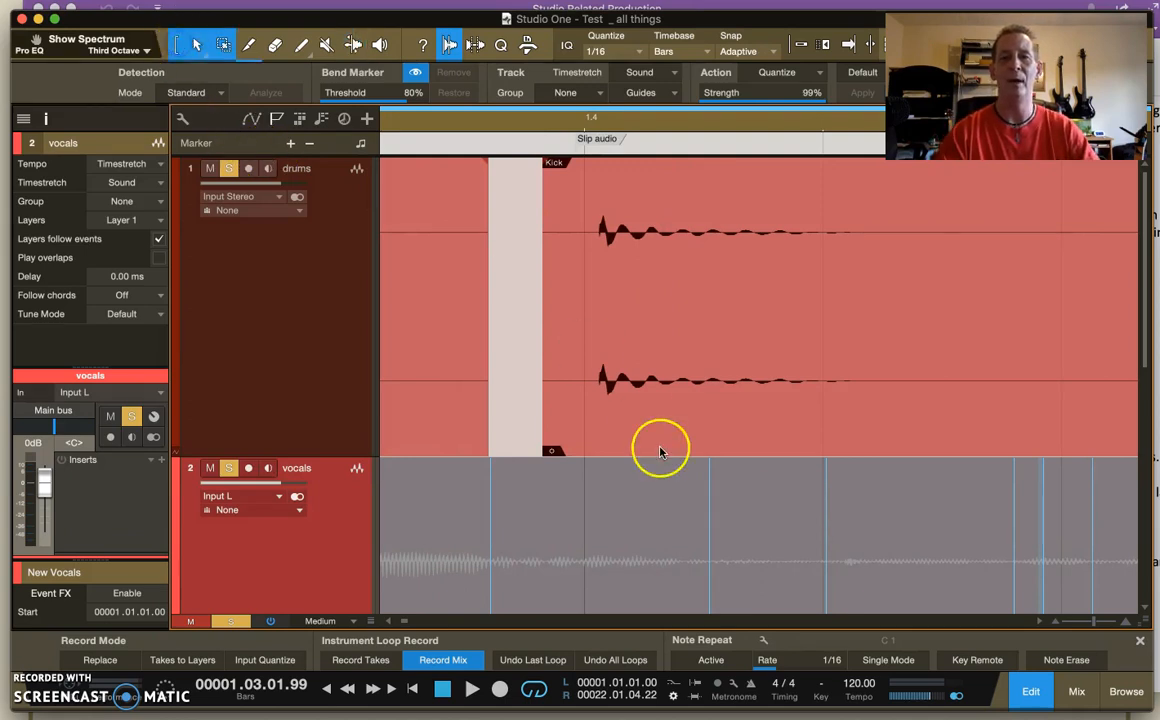
{"action": "left_click", "coordinate": [668, 384]}
{"action": "mouse_move", "coordinate": [668, 384]}
{"action": "left_mouse_down"}
{"action": "mouse_move", "coordinate": [647, 383]}
{"action": "mouse_move", "coordinate": [661, 386]}
{"action": "left_mouse_up"}
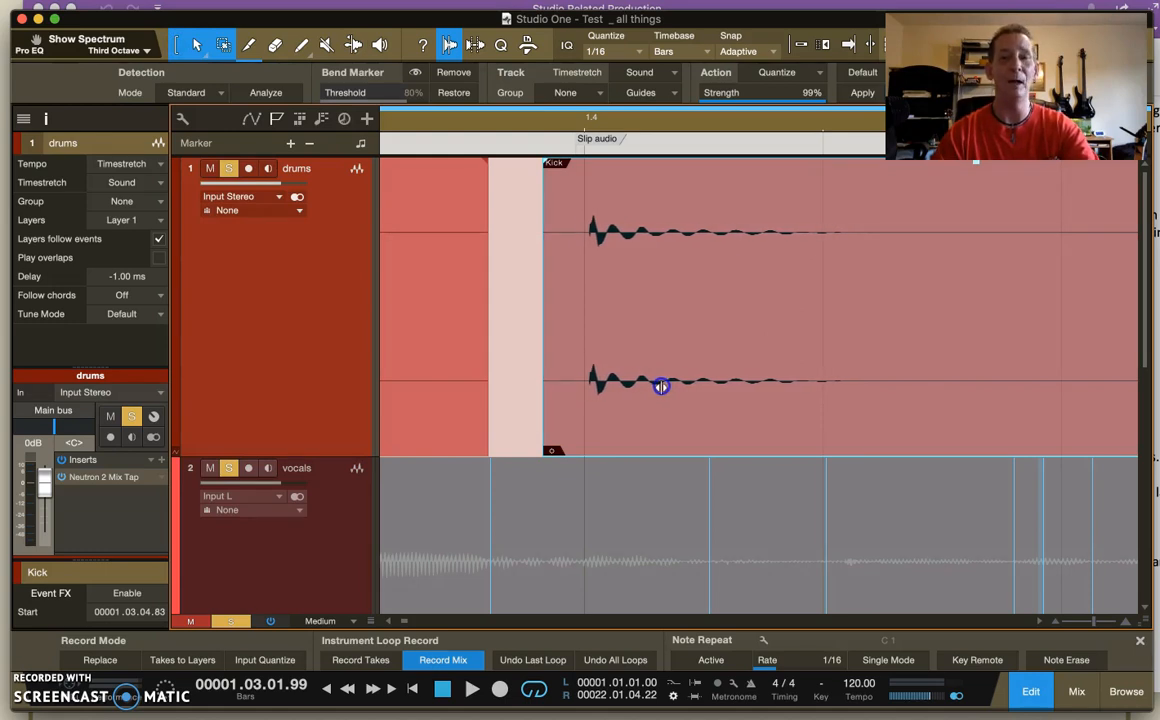
{"action": "mouse_move", "coordinate": [661, 386]}
{"action": "left_mouse_down"}
{"action": "mouse_move", "coordinate": [634, 388]}
{"action": "mouse_move", "coordinate": [657, 392]}
{"action": "left_mouse_up"}
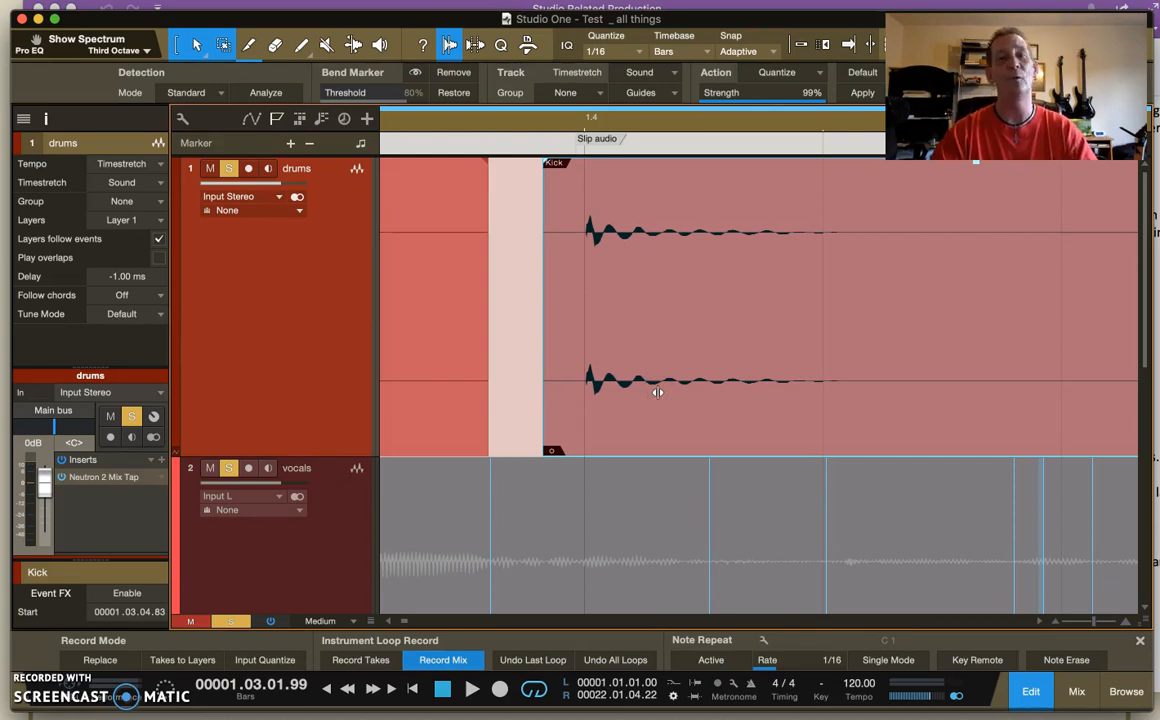